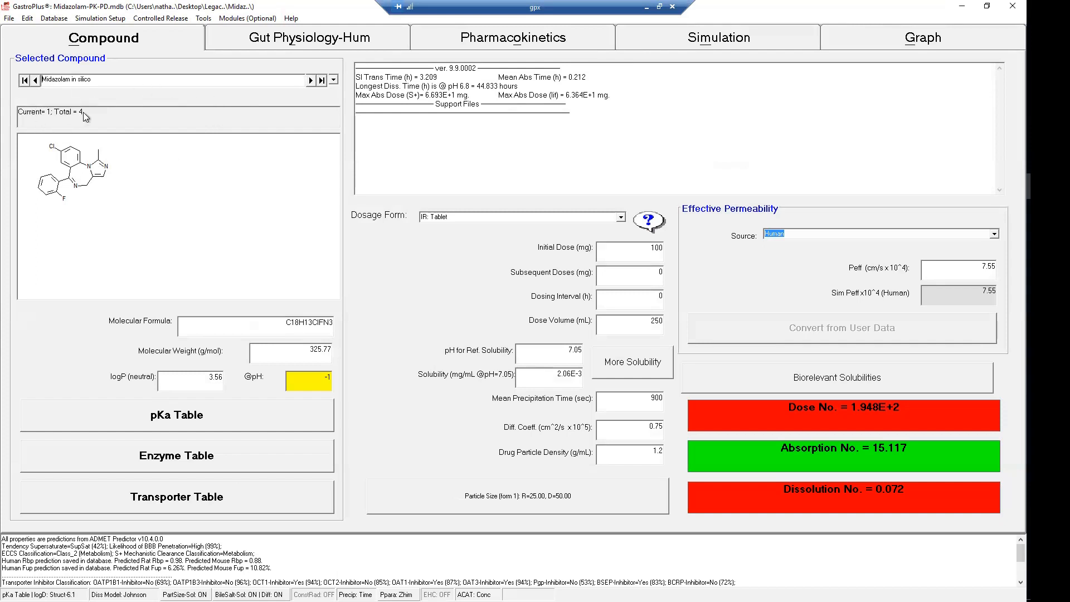
- List the drug records in the legacy Midazolam-PK-PD database and switch to GastroPlus 10.1
click(334, 80)
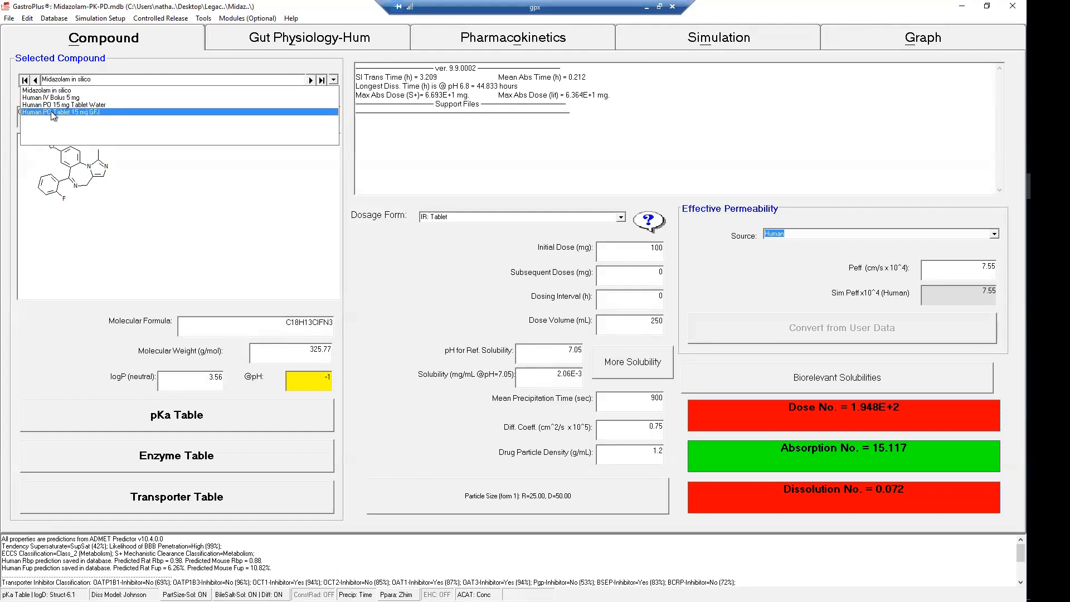
click(962, 10)
click(962, 11)
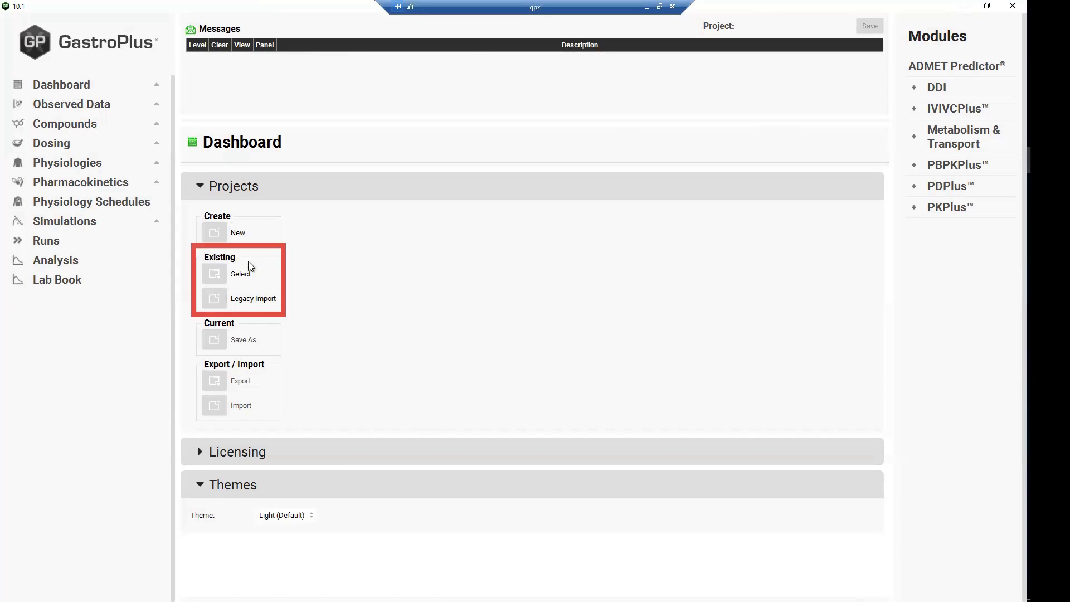
- Import the legacy project Midazolam-PK-PD.mdb from the Midazolam-PK-PD-4rec _1physio_GPX folder, leaving unique compound per drug record off
click(216, 301)
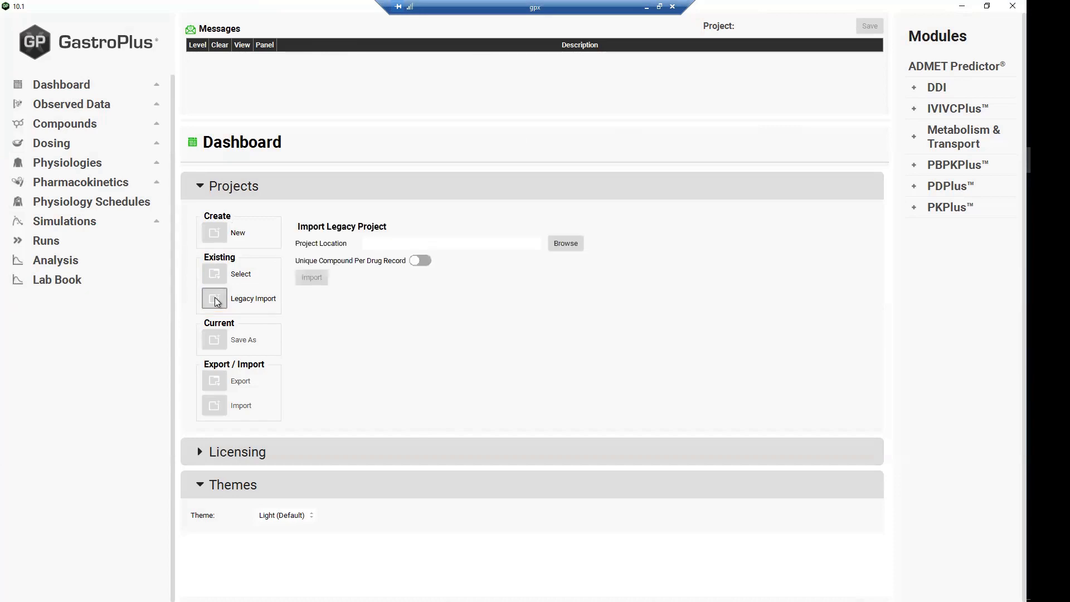
click(565, 244)
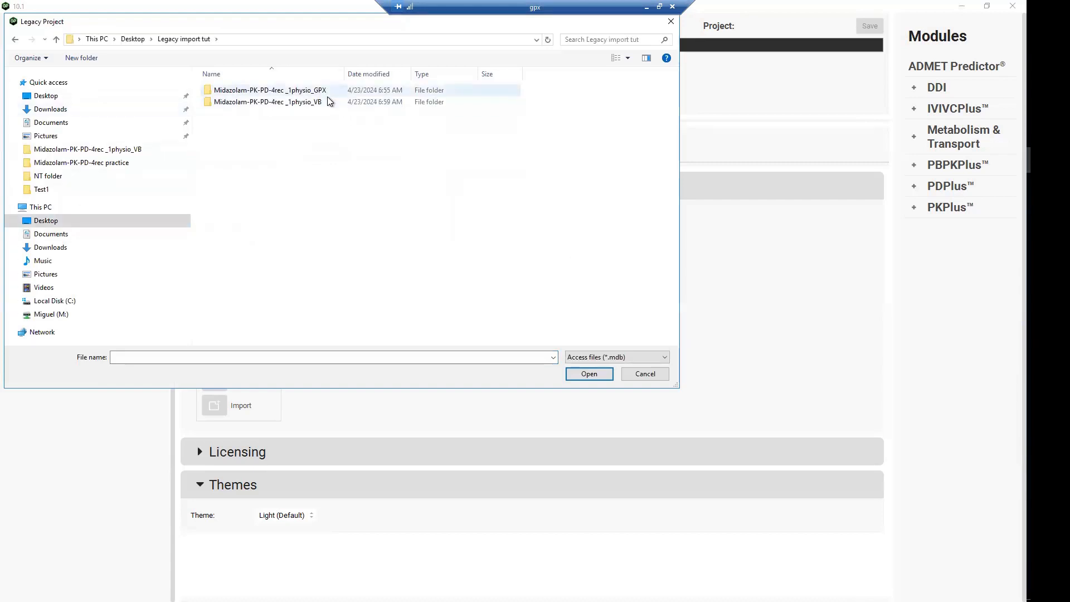
double_click(290, 91)
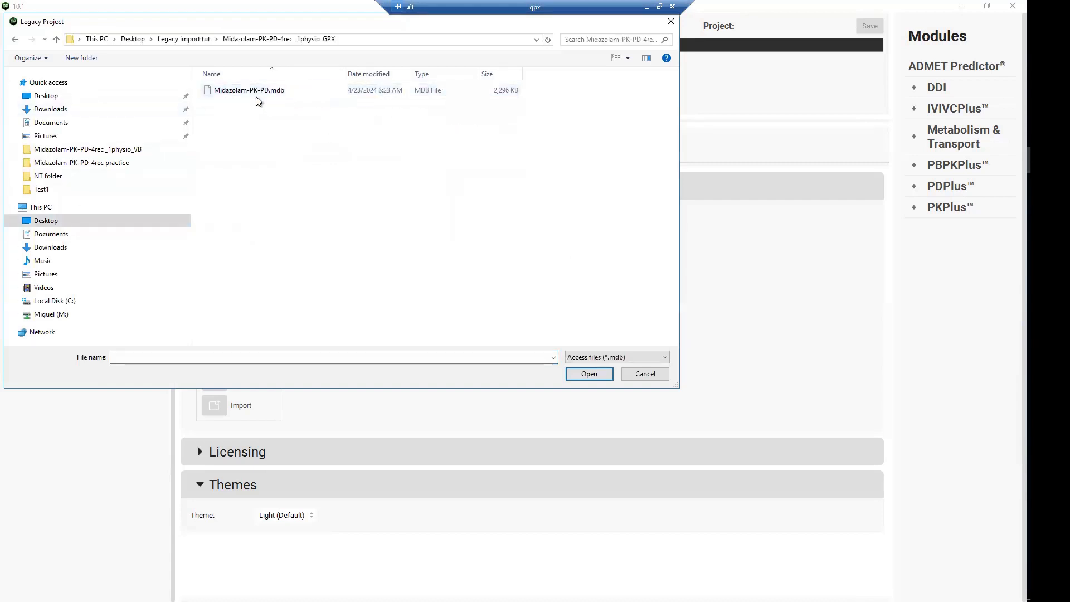
click(264, 93)
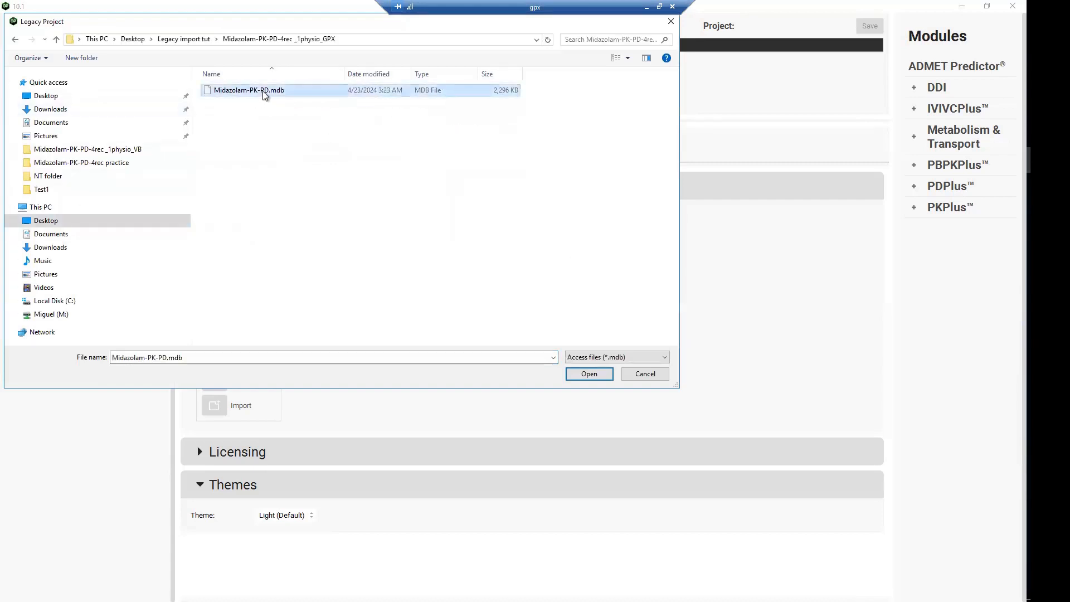
click(592, 377)
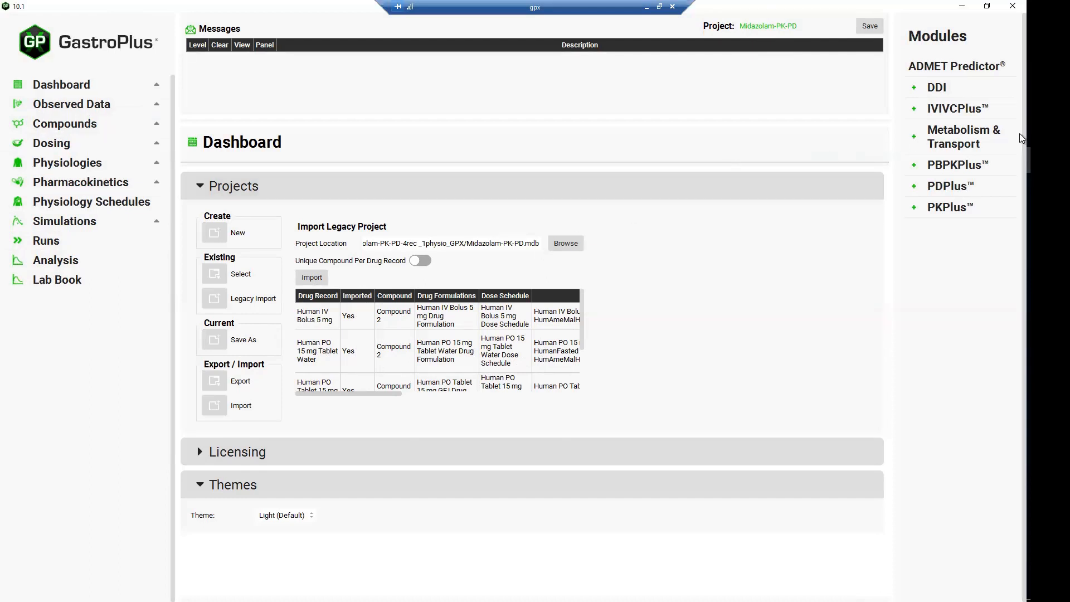
- Examine Midazolam-PK-PD_LegacyImportSummary.csv from the Midazolam-PK-PD-4rec _1physio_GPX folder in Excel, and return to GastroPlus
mouse_move(1043, 107)
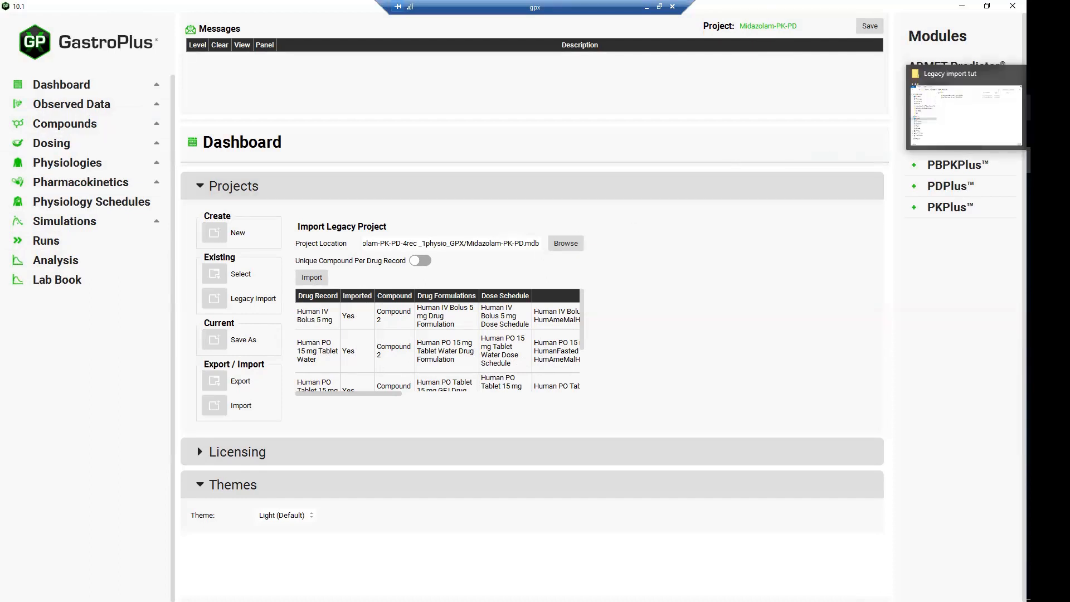
click(964, 114)
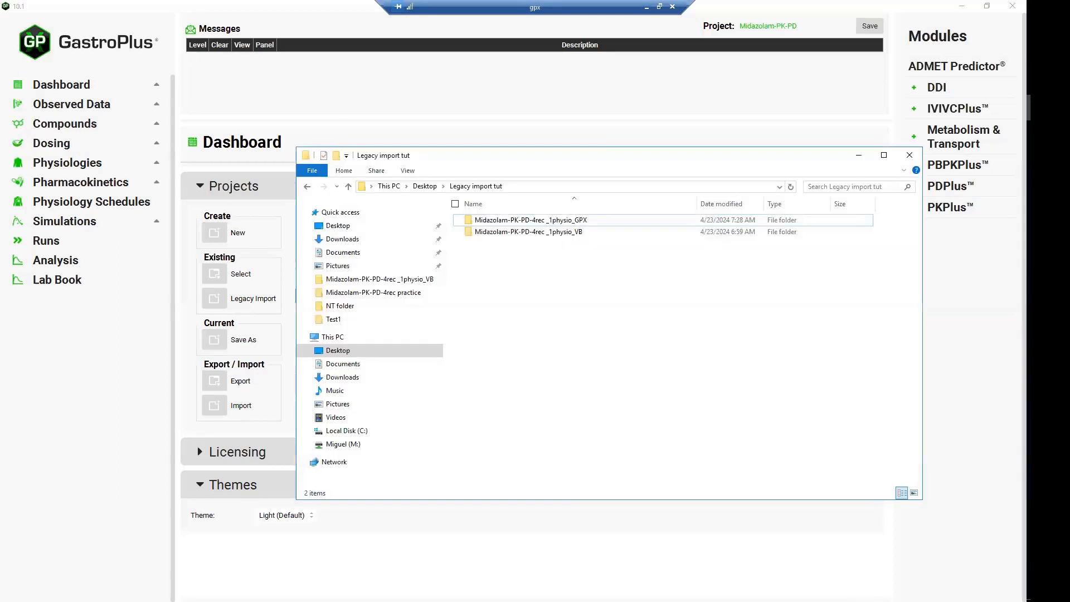
double_click(545, 223)
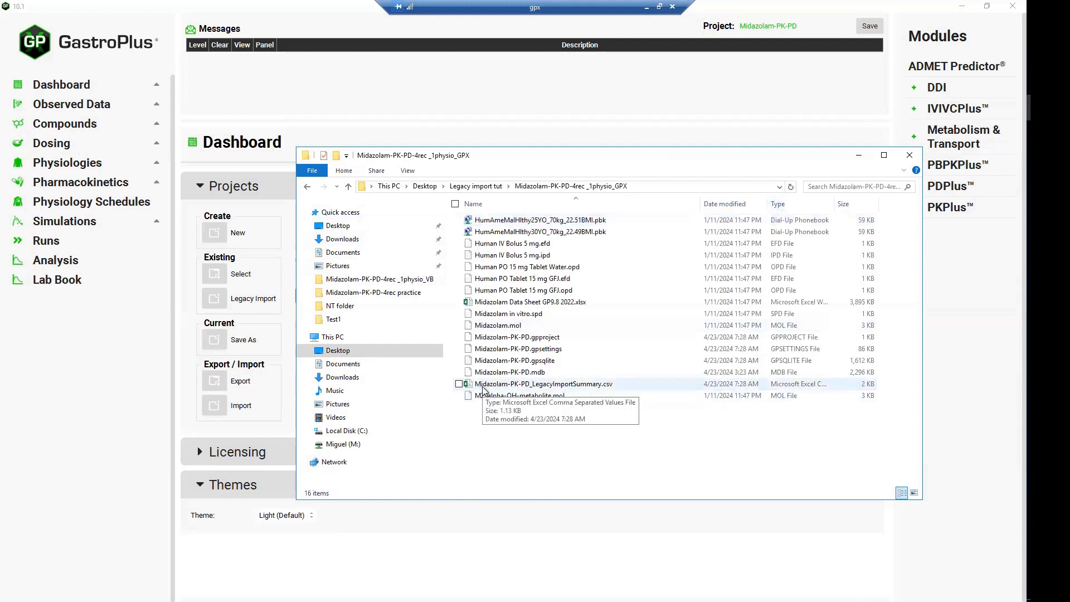
click(597, 386)
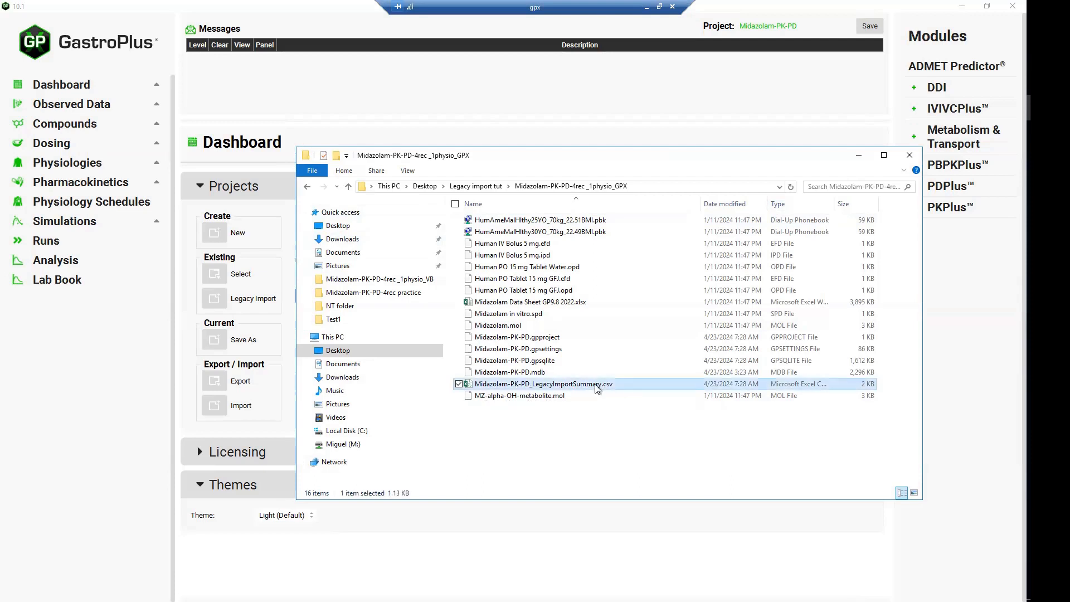
double_click(597, 386)
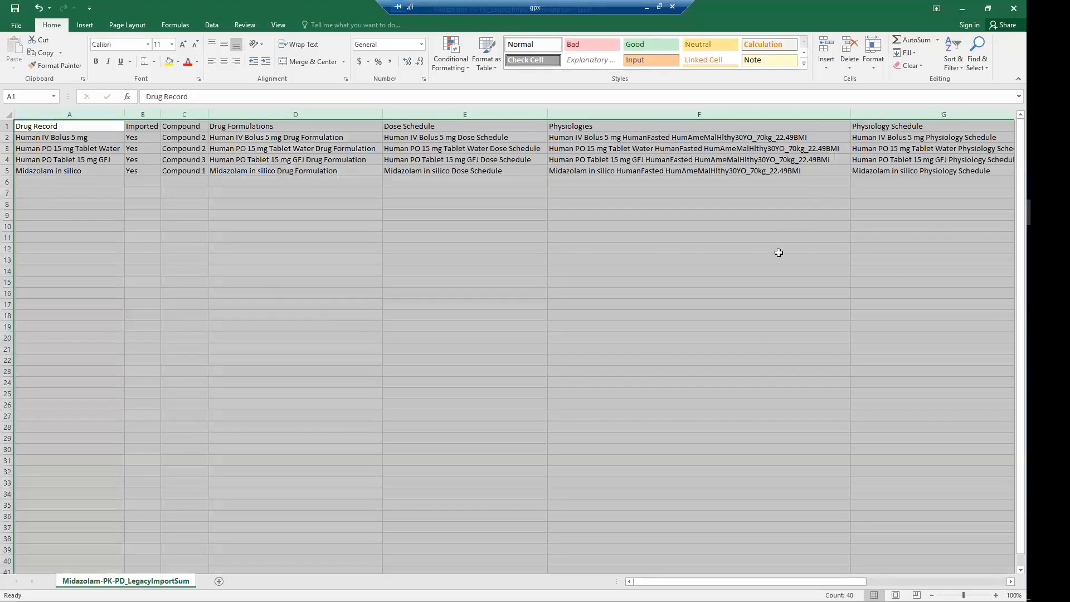
click(714, 302)
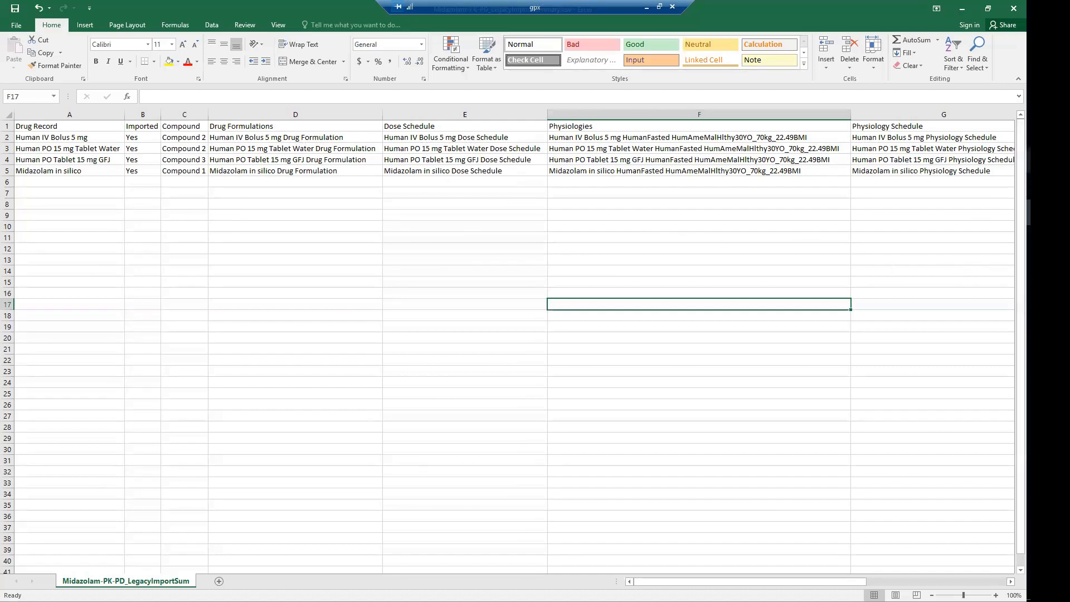
click(1047, 160)
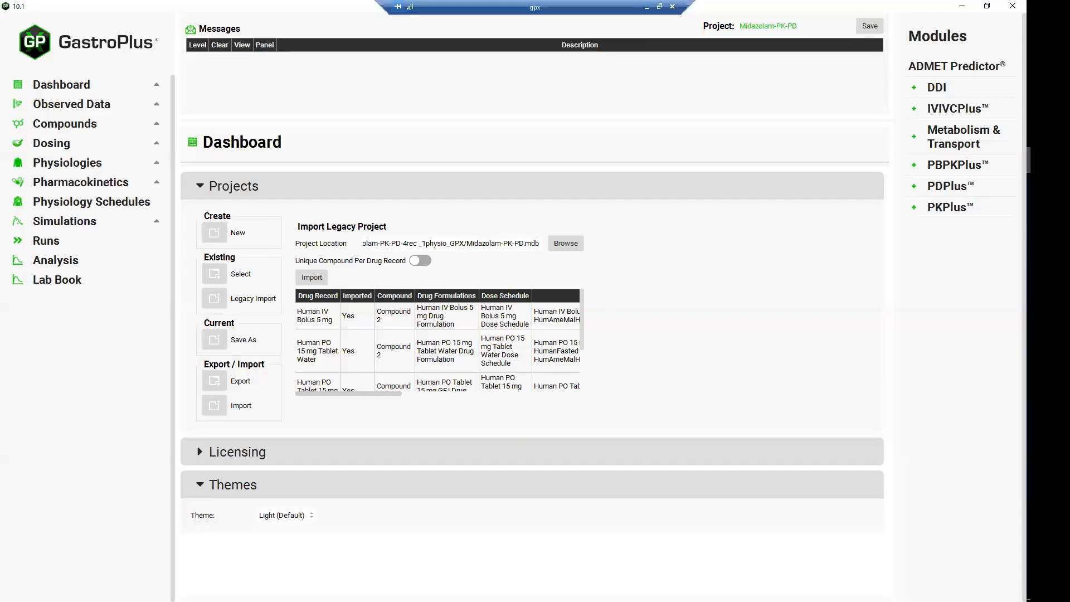
- Rename Compound 1 as MDZ in silico
click(93, 127)
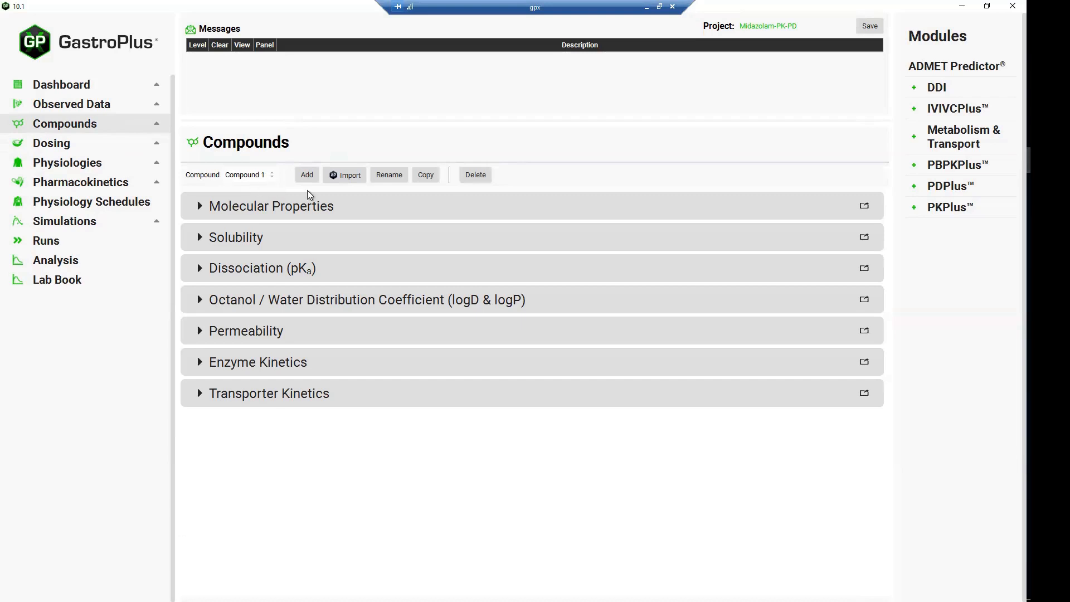
click(394, 178)
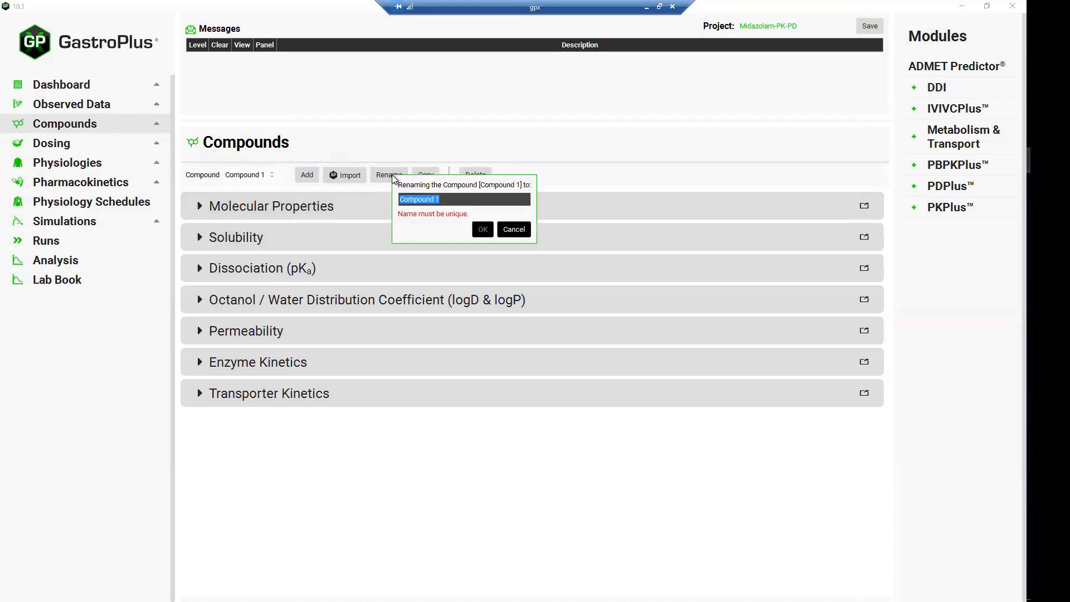
text(MDZ )
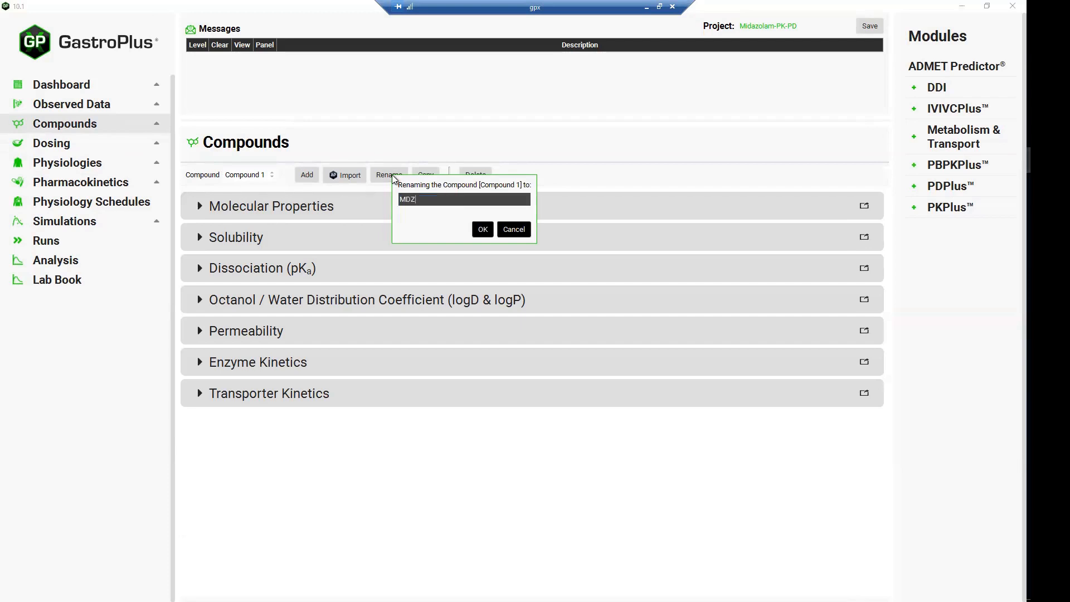
text(in silico)
click(483, 229)
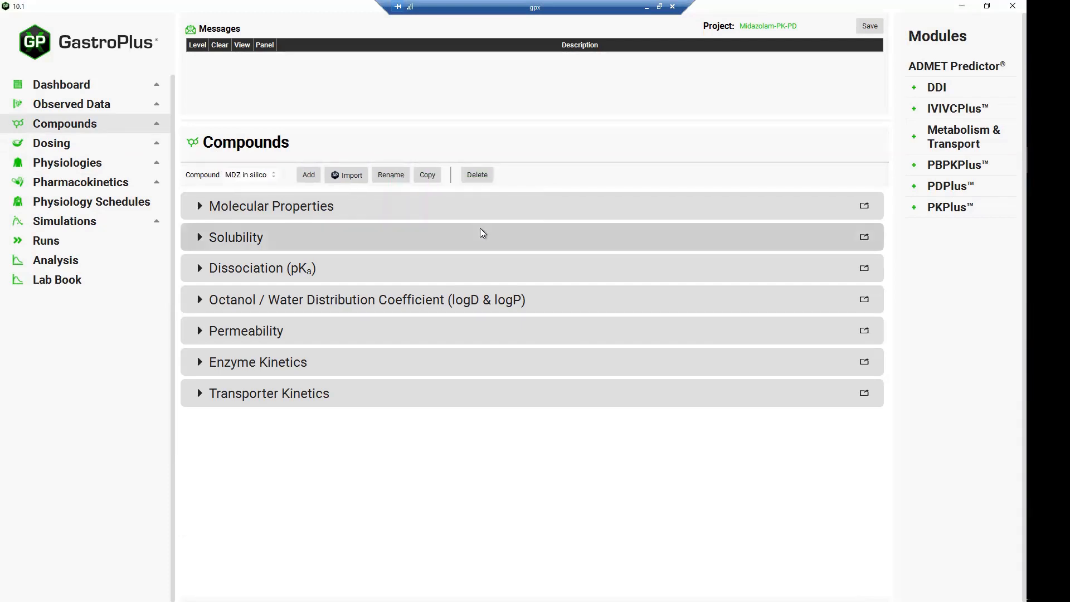
- Rename Compound 2 as MDZ in vitro
click(274, 179)
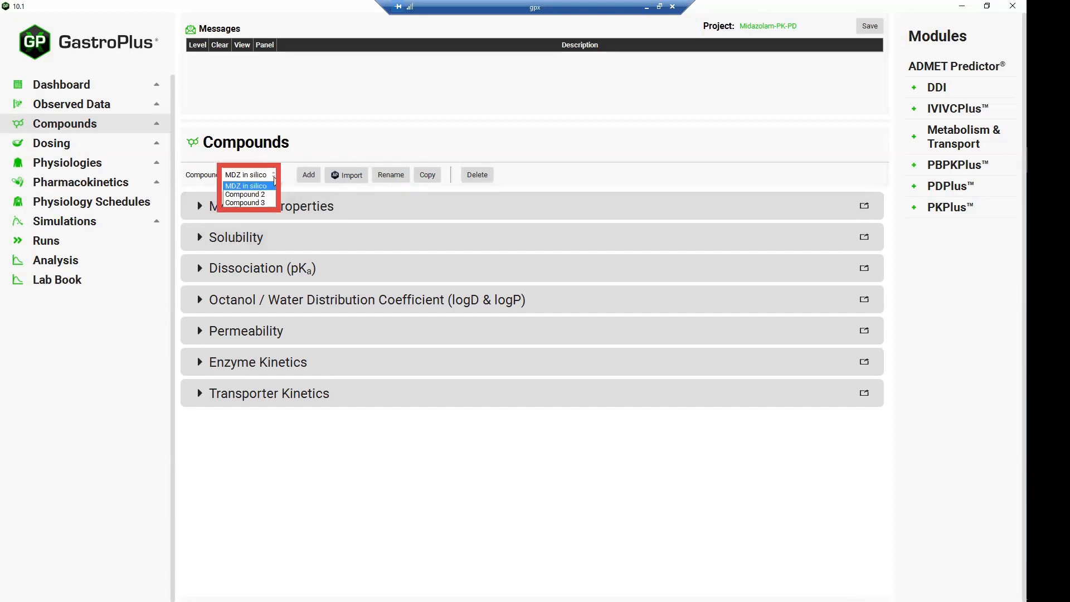
click(259, 193)
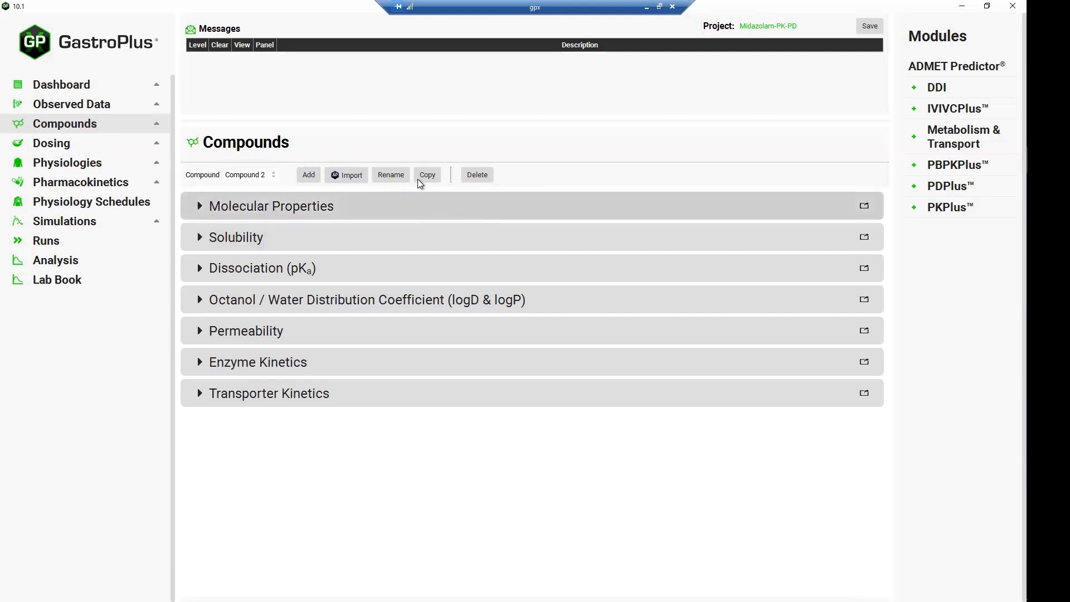
click(389, 176)
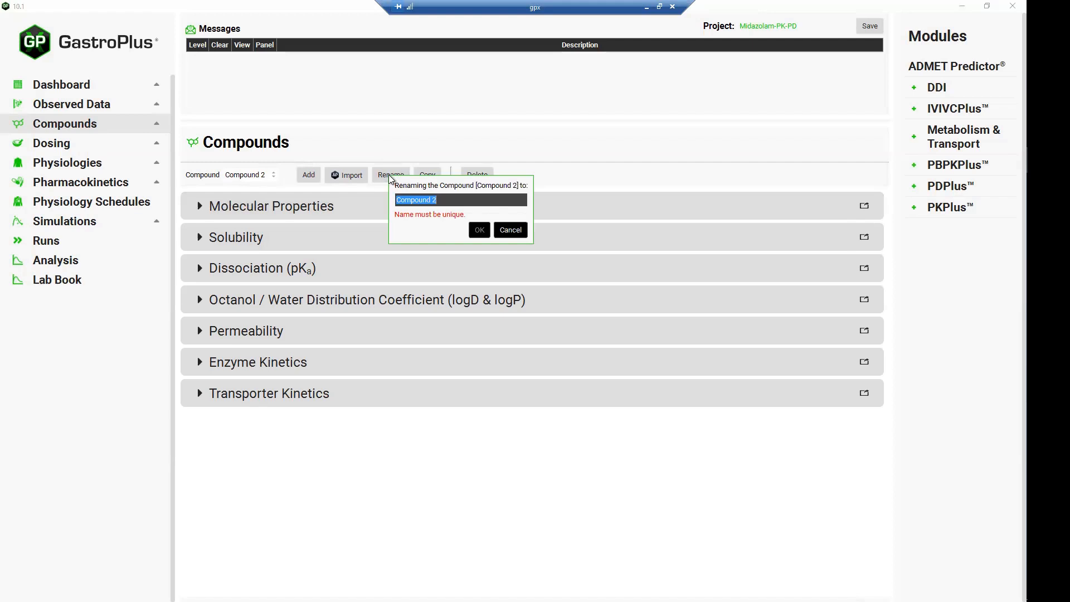
text(MDZ )
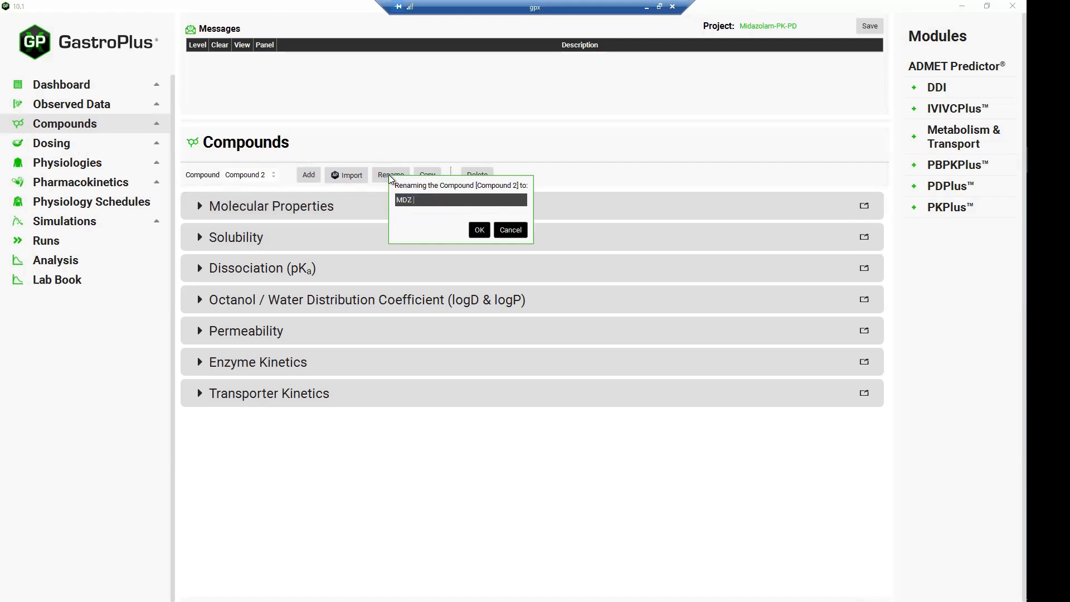
text(in vitro)
click(478, 231)
- Rename Compound 3 as MDZ GFJ
click(272, 175)
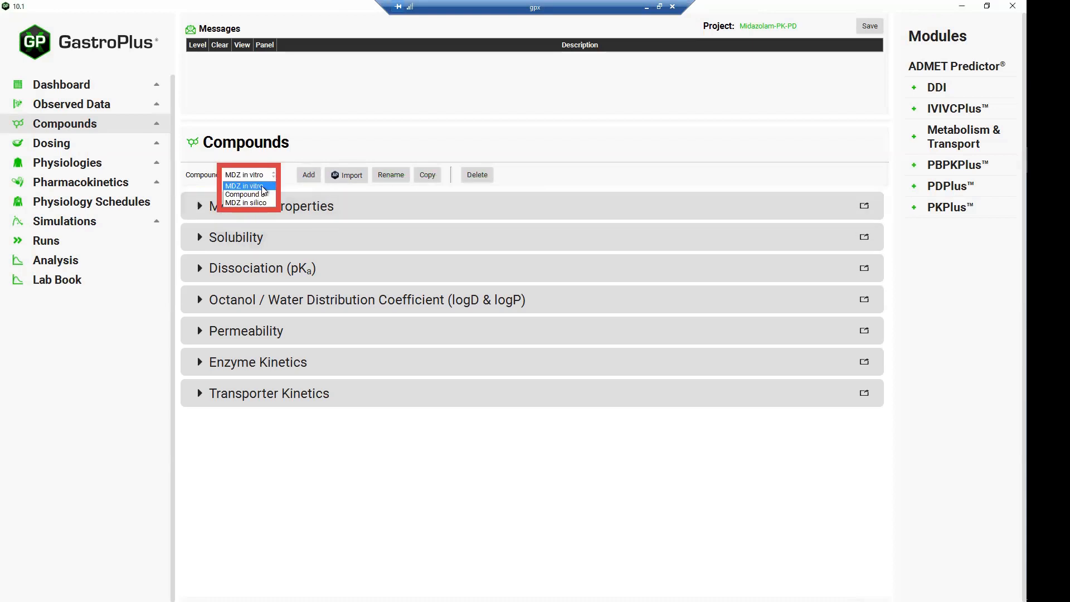
click(257, 193)
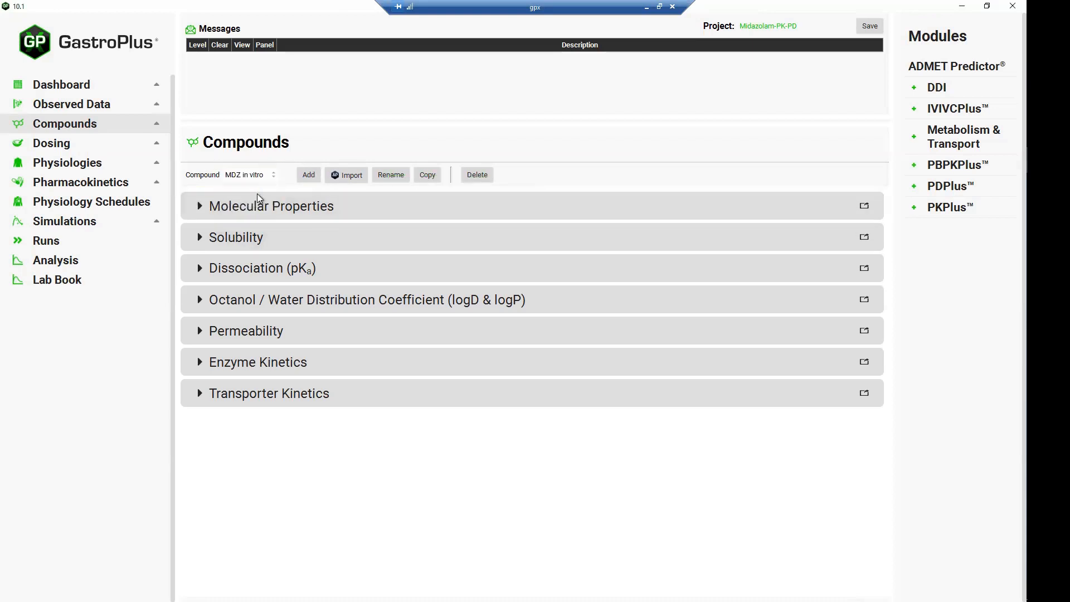
click(389, 175)
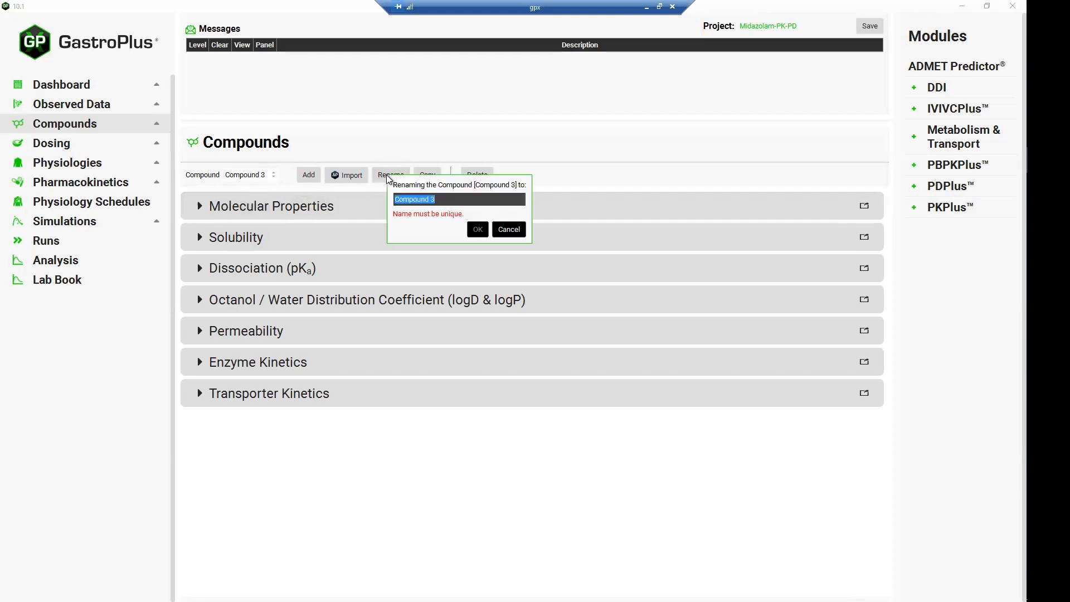
text(MDZ)
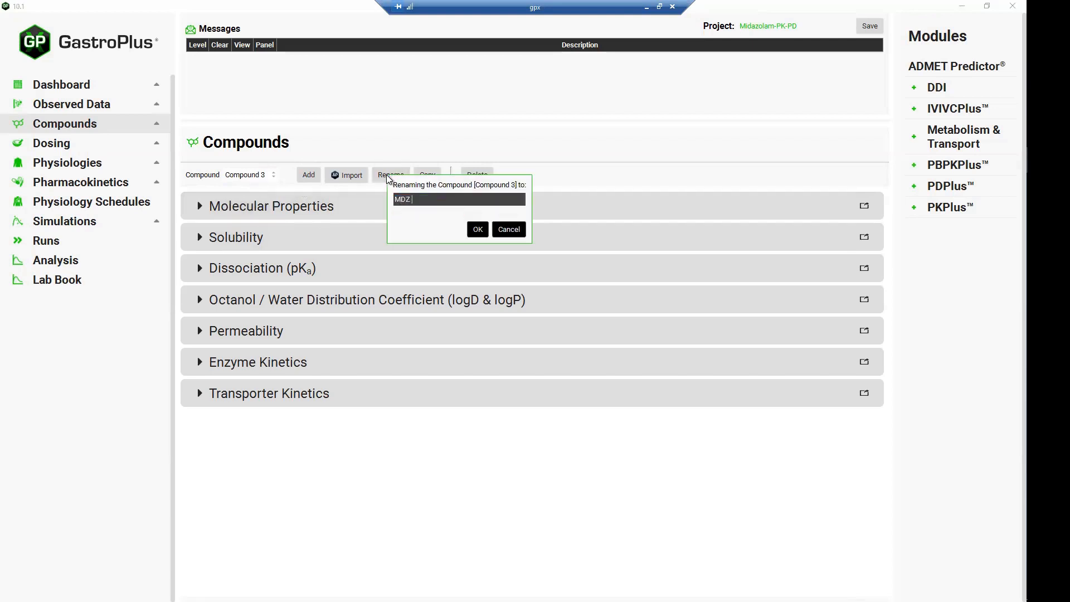
text( GFJ)
click(478, 230)
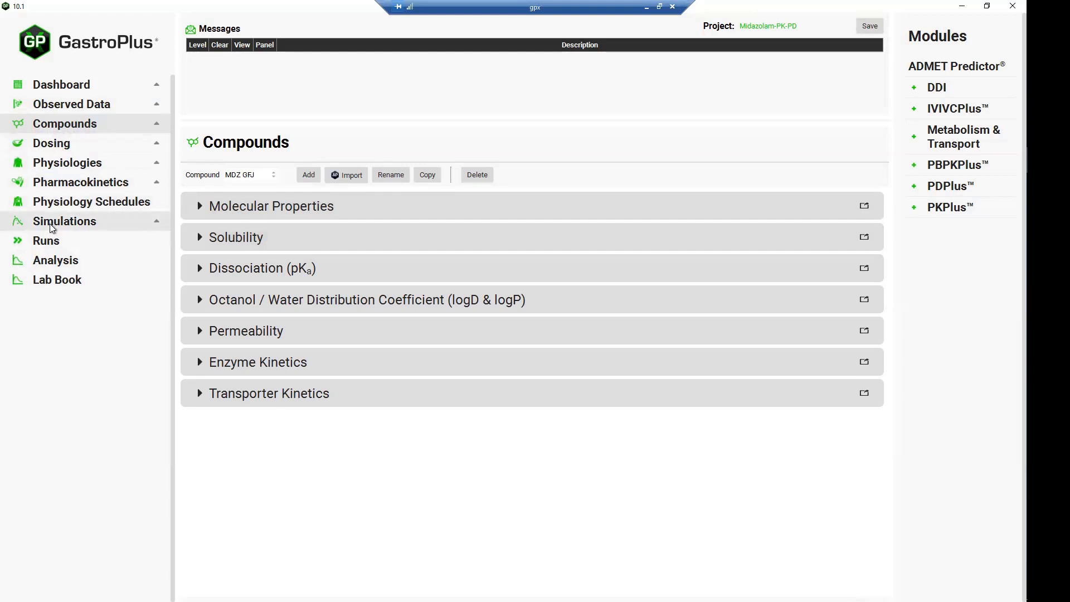
- Rename the dosing formulation Human IV Bolus 5 mg Drug Formulation as IV Bolus
click(66, 145)
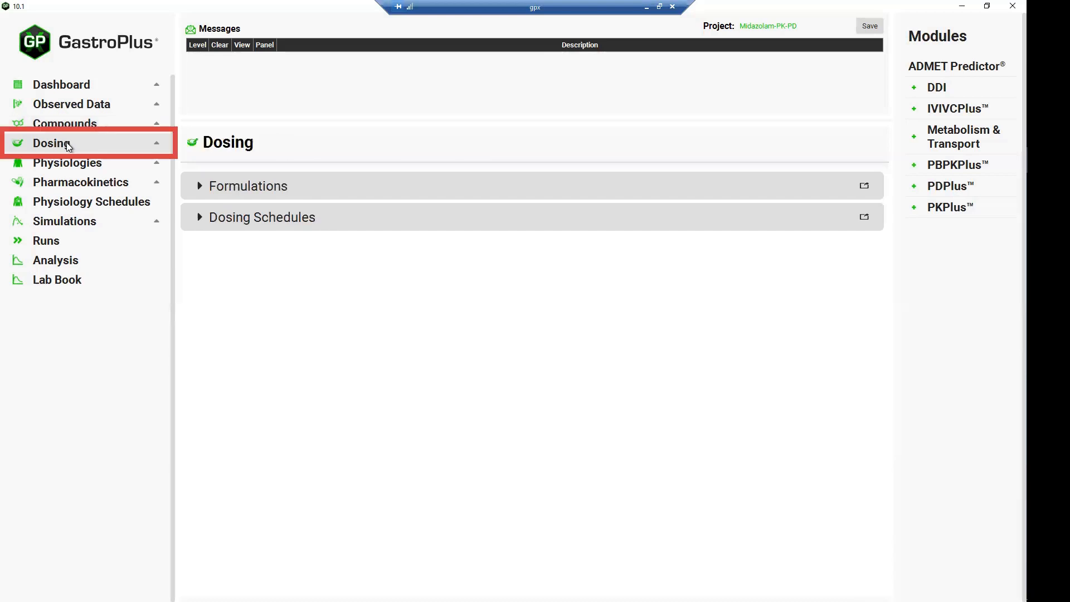
click(199, 186)
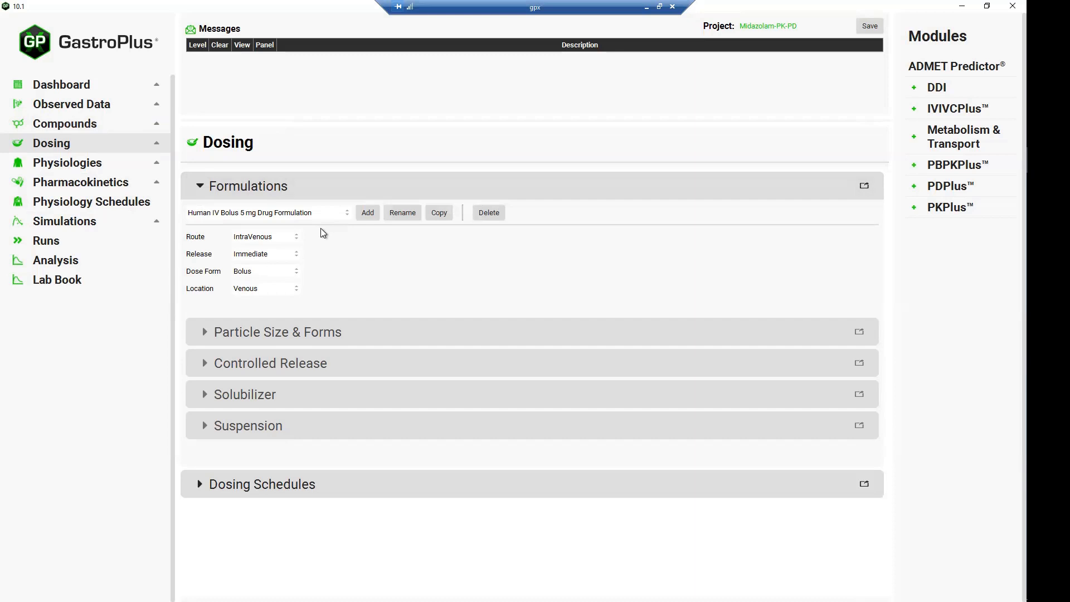
click(413, 212)
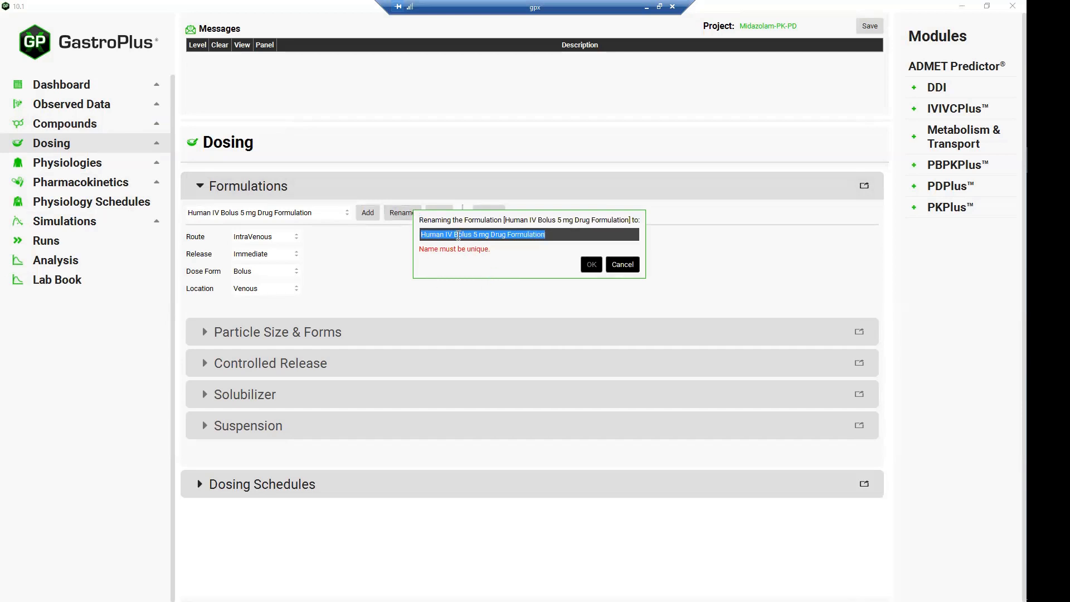
drag(444, 236, 402, 240)
key(BackSpace)
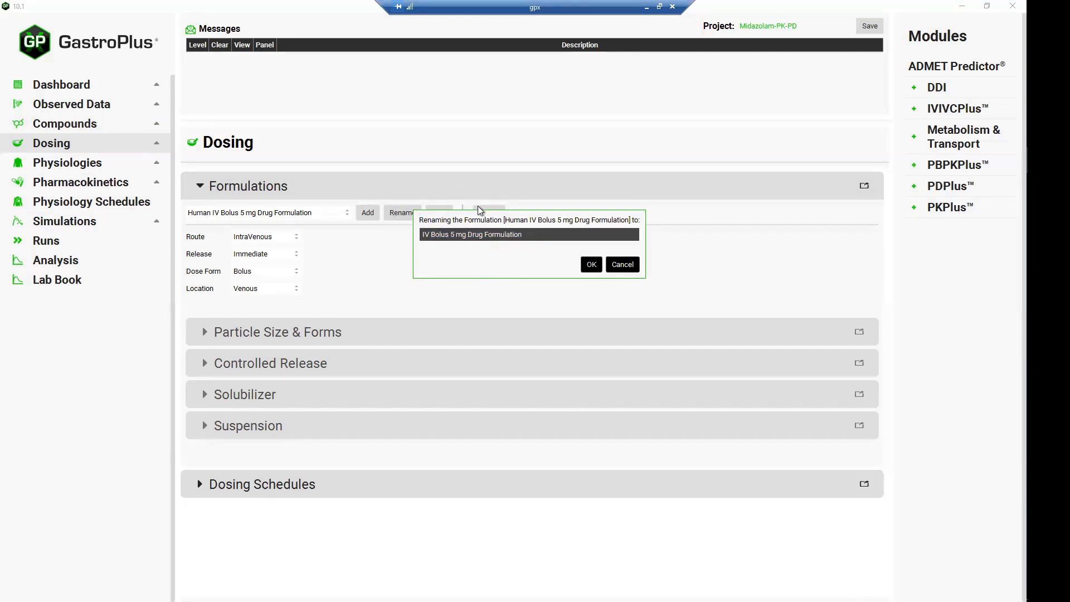
drag(530, 234, 449, 232)
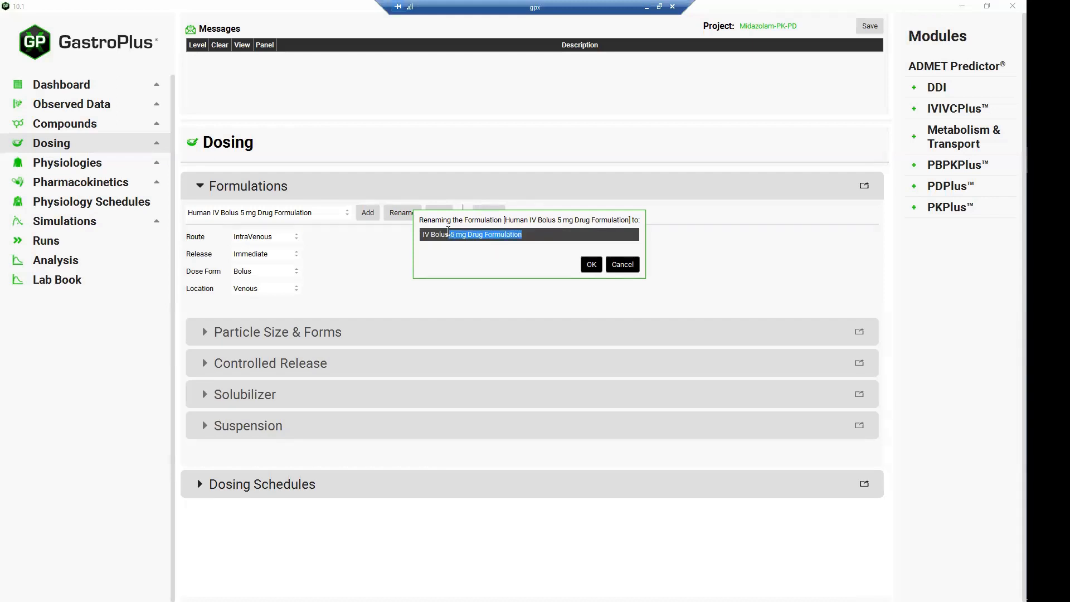
key(BackSpace)
click(590, 264)
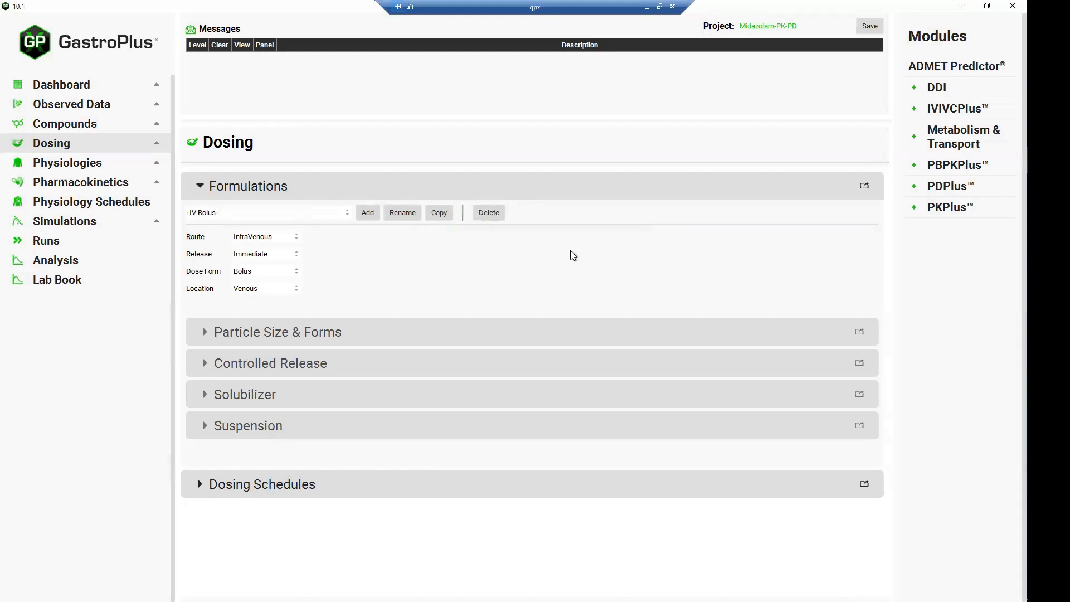
- Rename the dosing formulation Human PO 15 mg Tablet Water Drug Formulation as Tablet
click(346, 215)
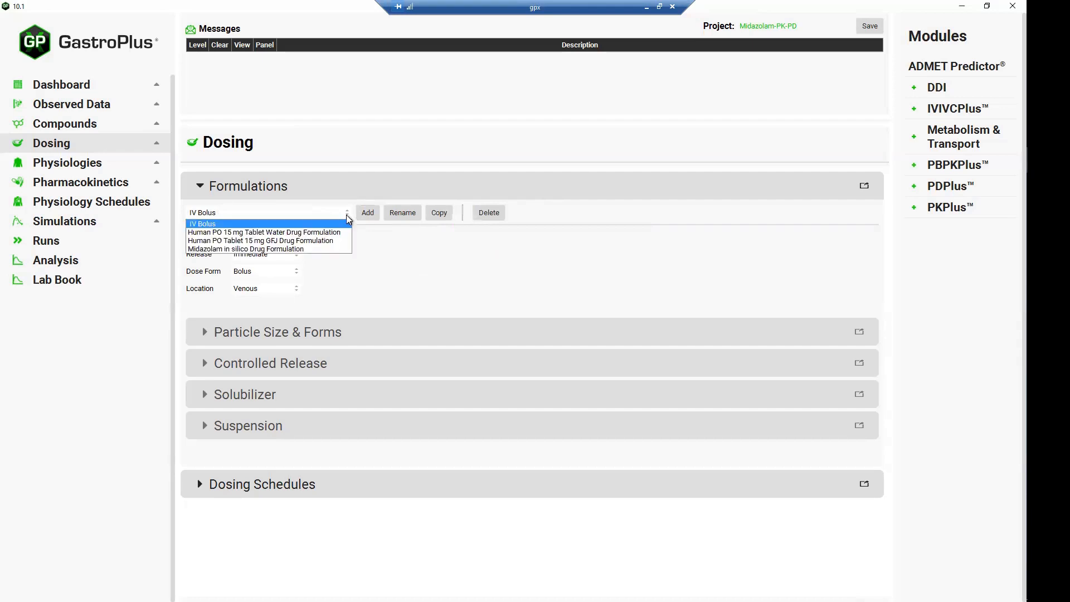
click(245, 233)
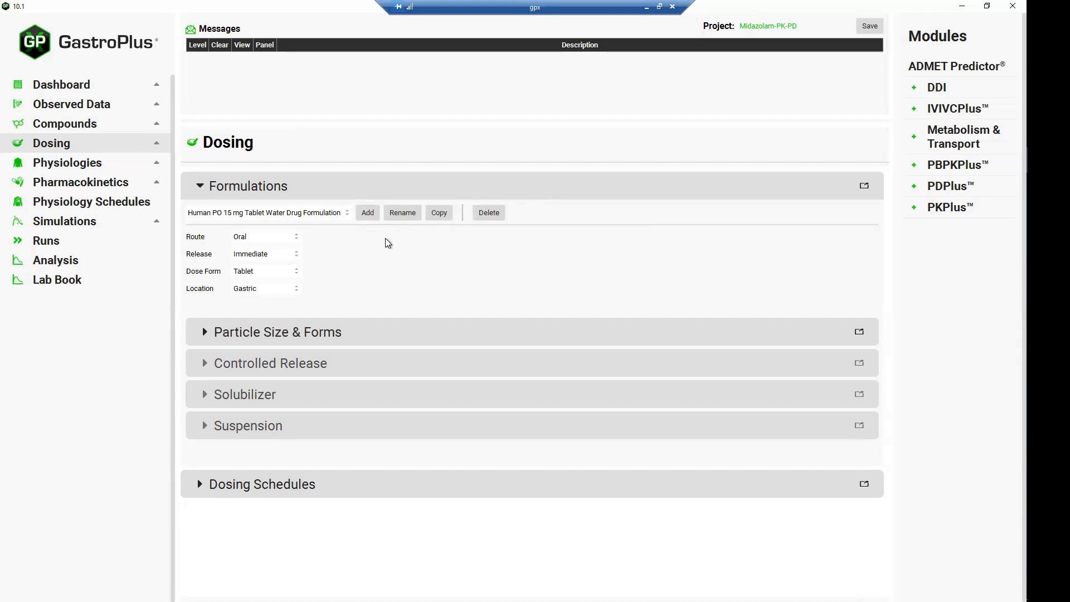
click(402, 213)
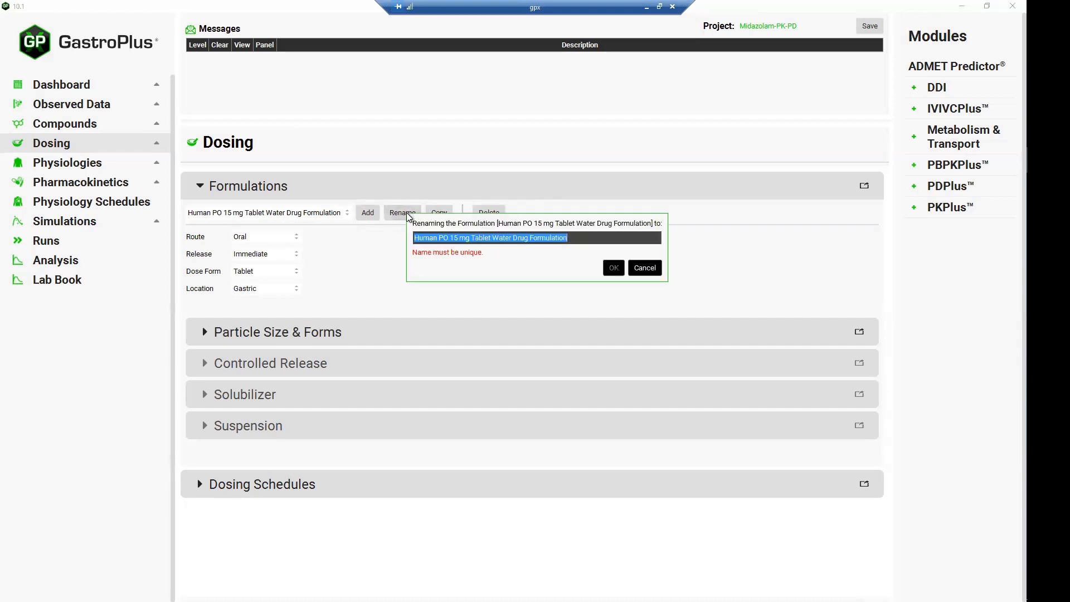
drag(428, 237, 393, 235)
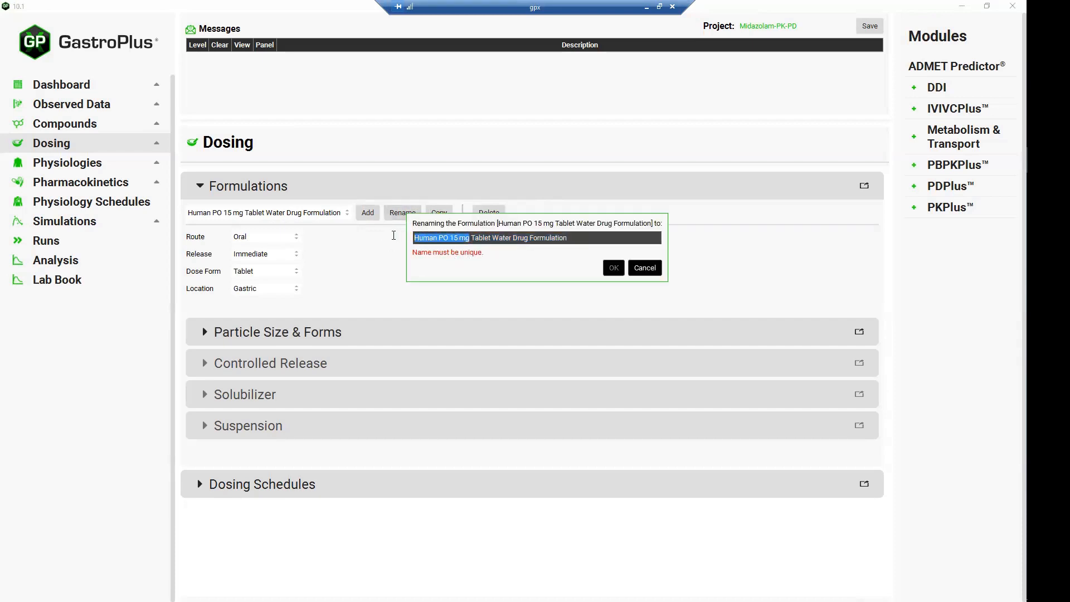
key(BackSpace)
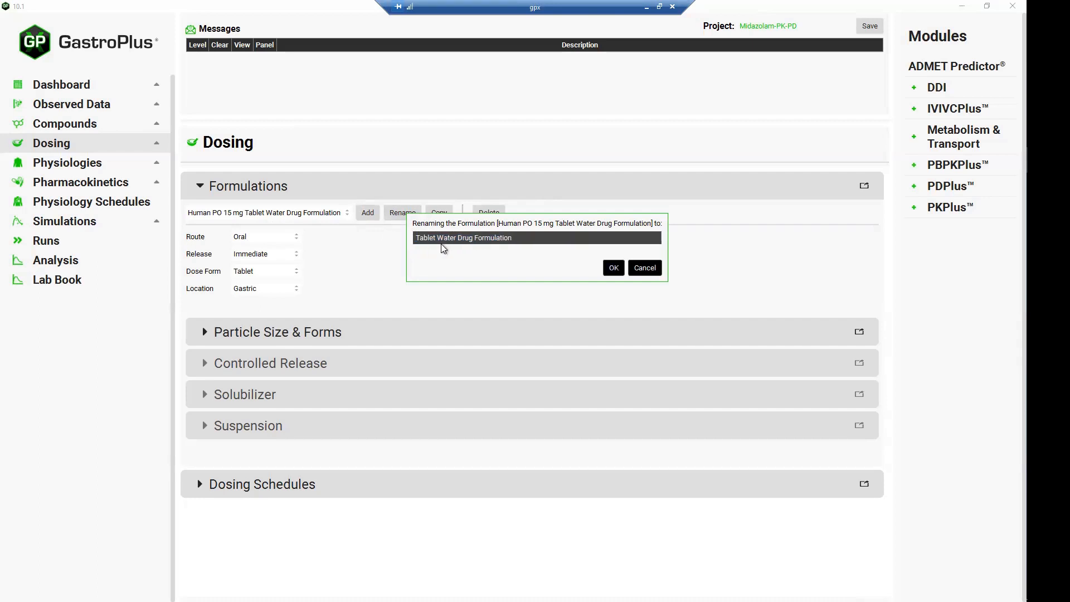
drag(437, 237, 526, 239)
key(BackSpace)
click(614, 268)
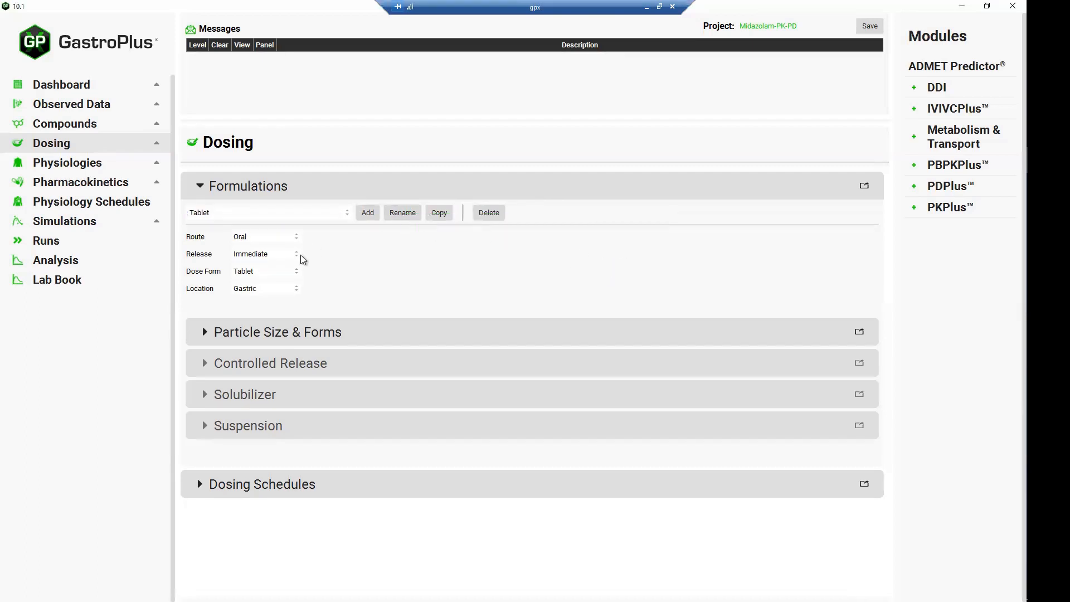
click(347, 214)
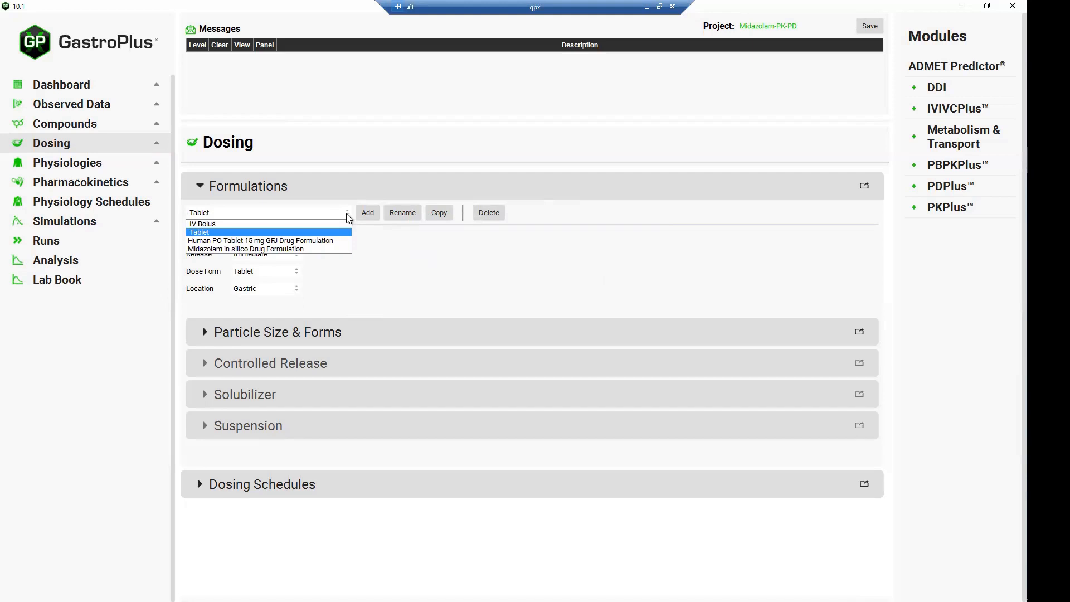
click(347, 214)
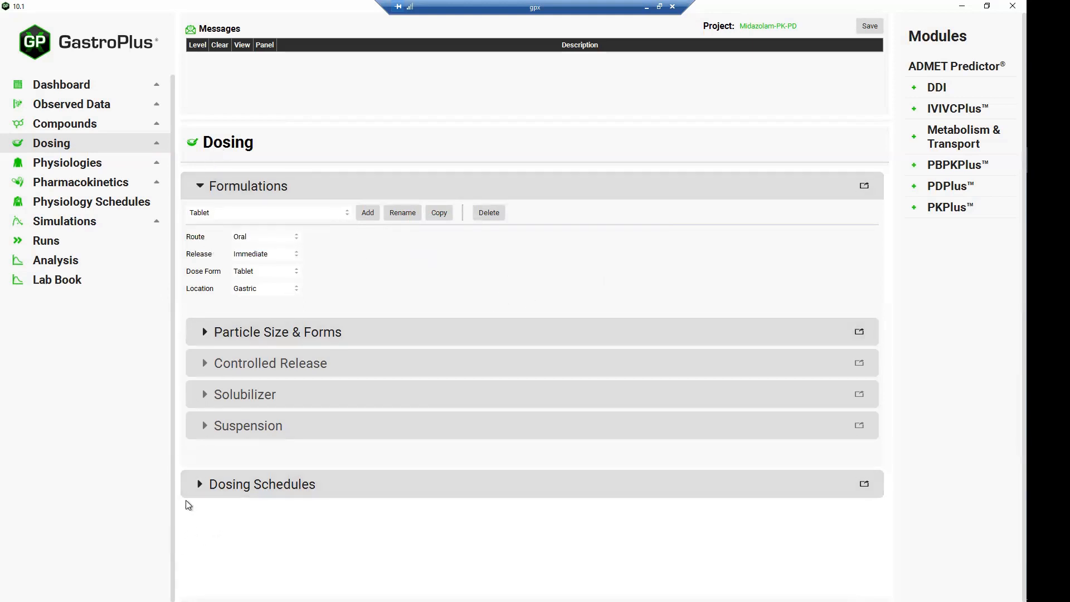
- Rename the dosing schedule Human IV Bolus 5 mg Dose Schedule as IV Bolus 5 mg
click(200, 483)
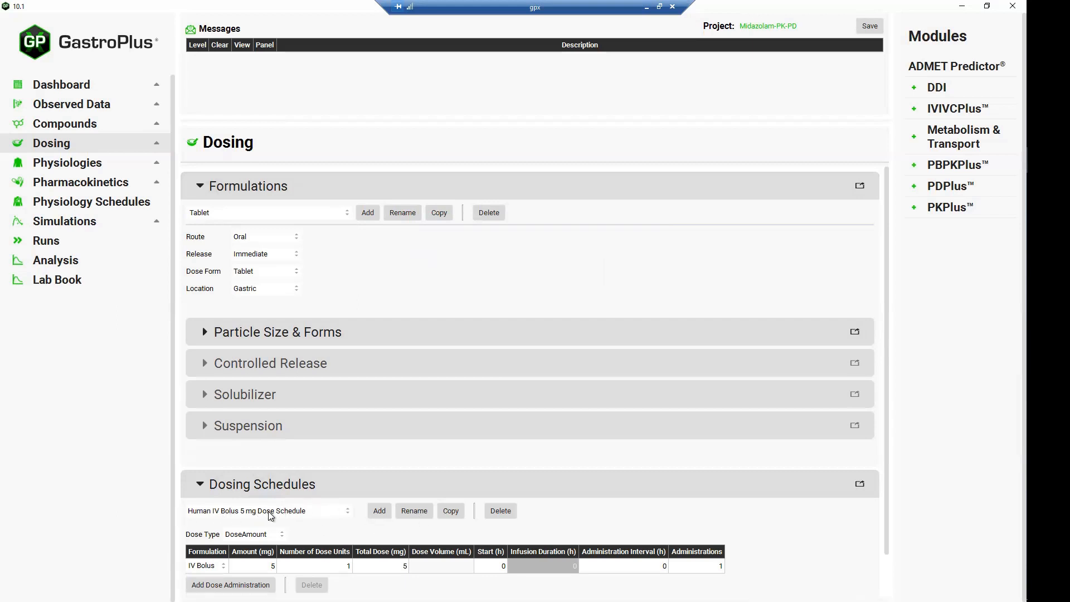
click(422, 512)
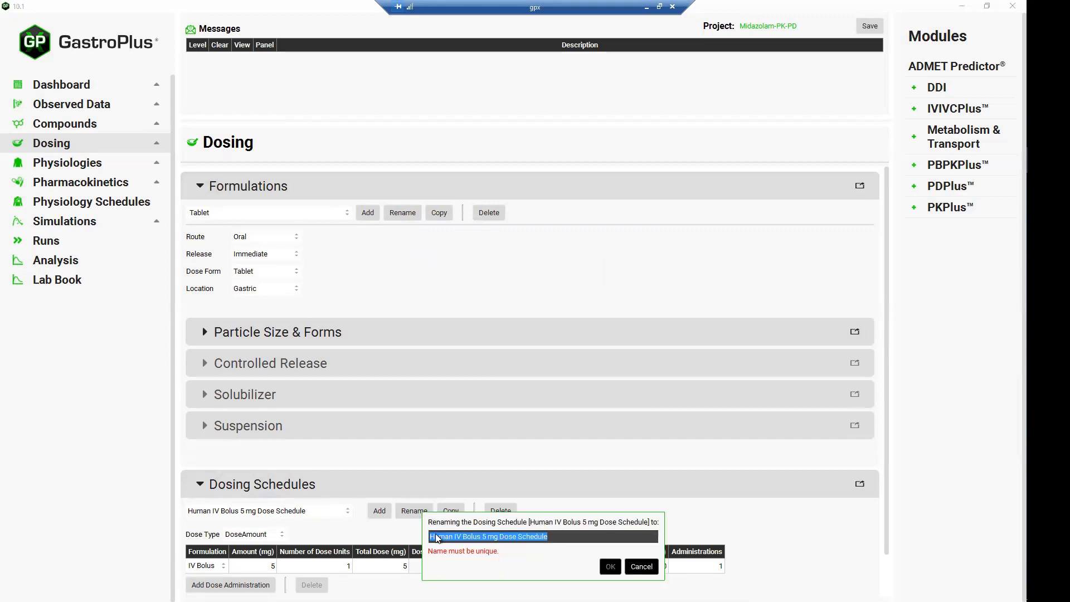
double_click(437, 538)
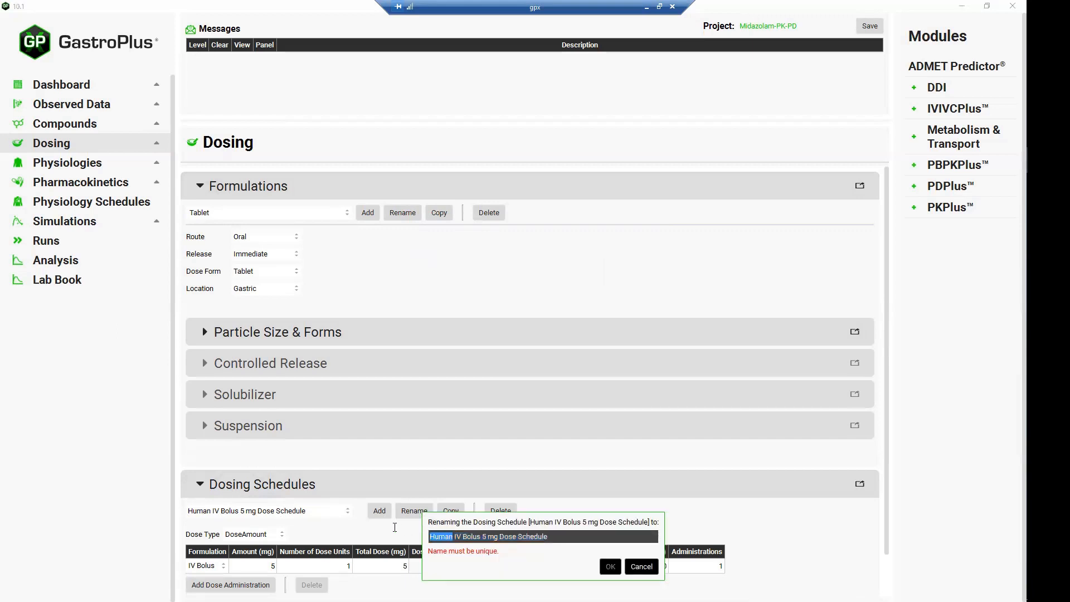
key(BackSpace)
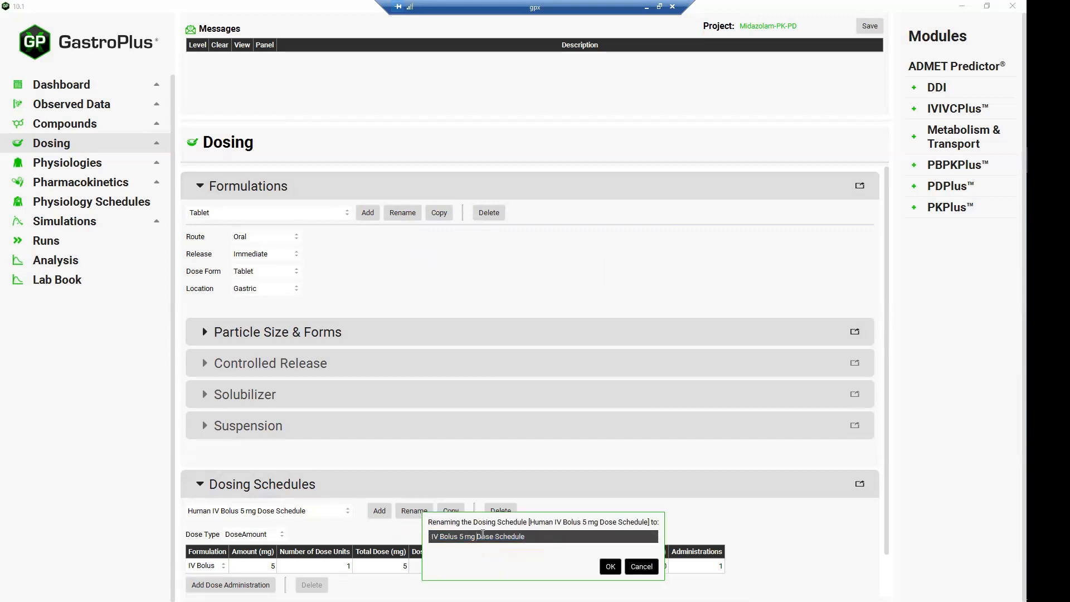
key(shift+Right)
key(shift+Right)
key(shift+Right)
key(shift+Right)
key(shift+Right)
key(shift+Right)
key(shift+Right)
key(shift+Right)
key(shift+Right)
key(shift+Right)
key(shift+Right)
key(shift+Right)
key(BackSpace)
drag(449, 513, 452, 431)
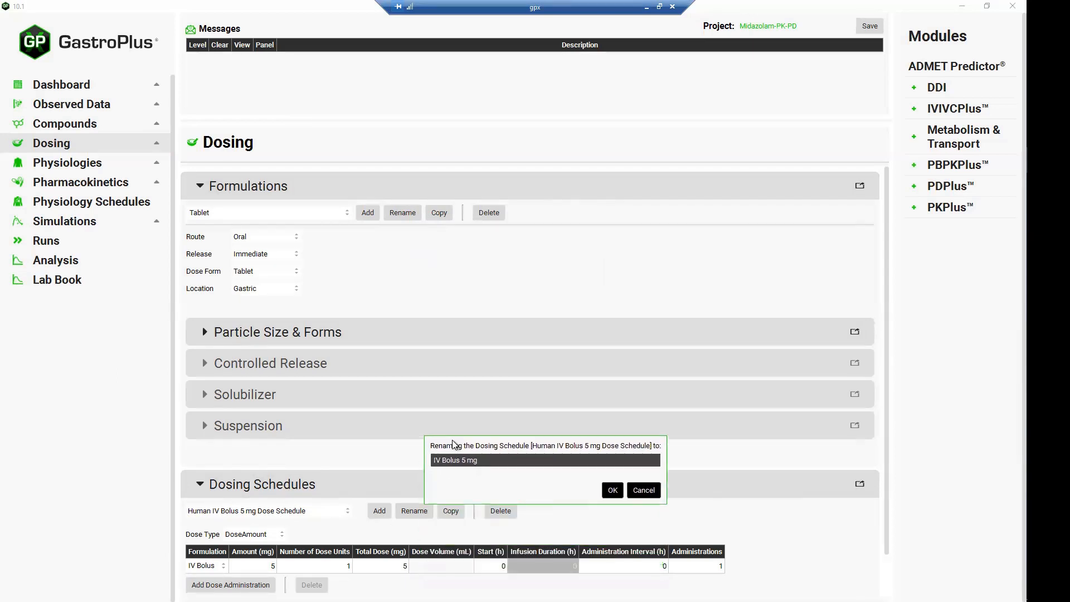
click(615, 484)
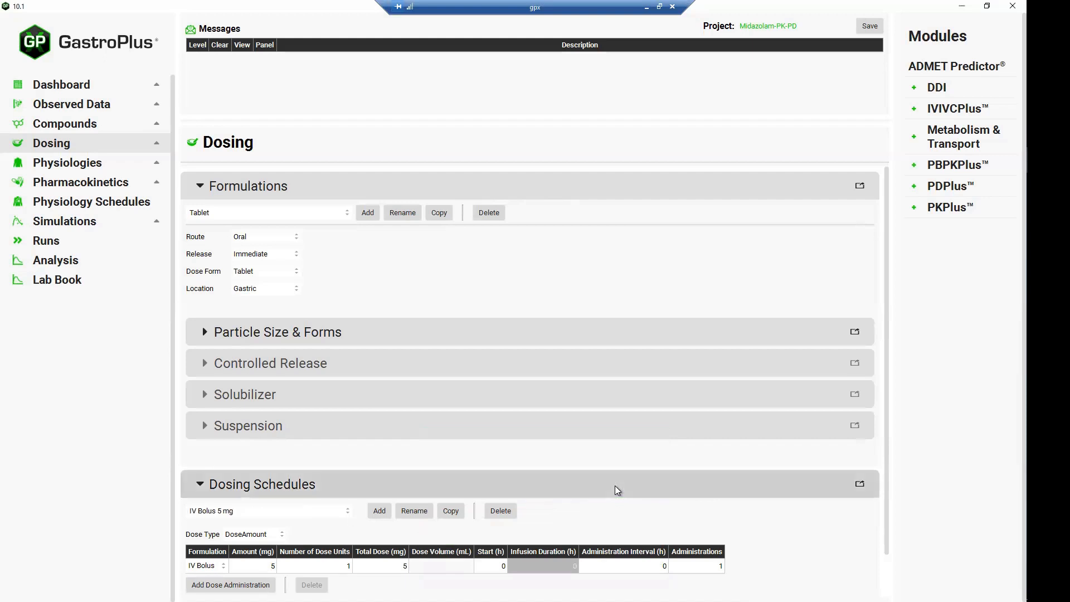
- Rename the dosing schedule Human PO 15 mg Tablet Water Dose Schedule as 15 mg Tablet
click(347, 512)
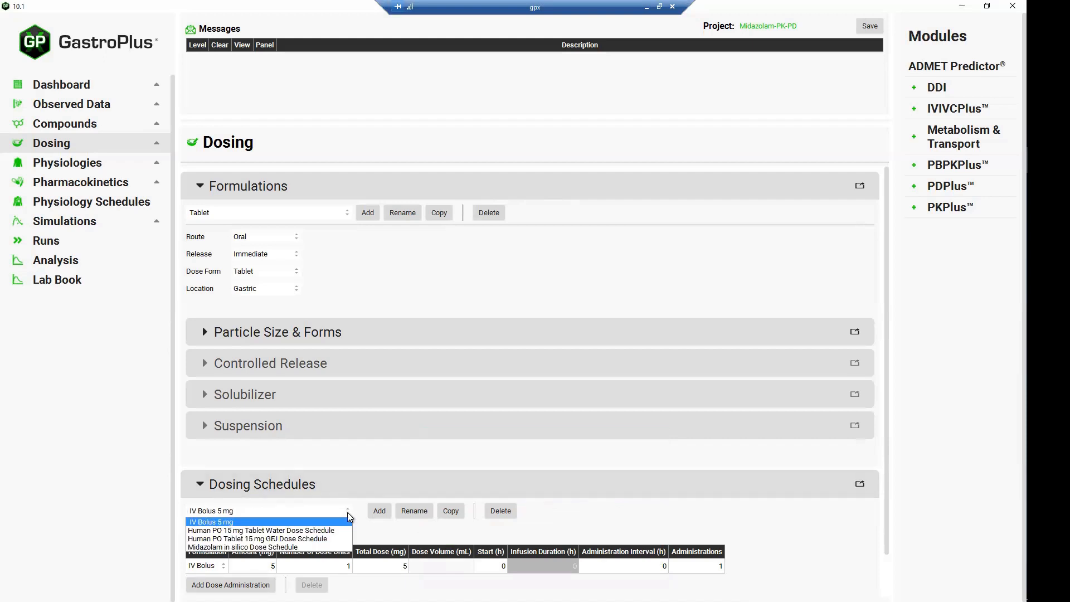
click(276, 530)
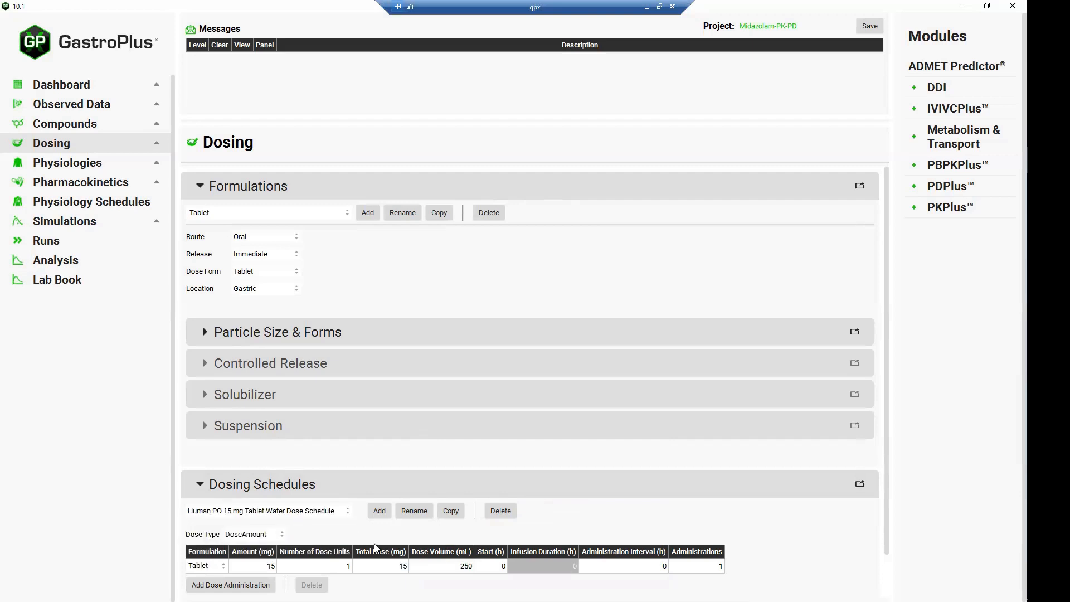
click(416, 511)
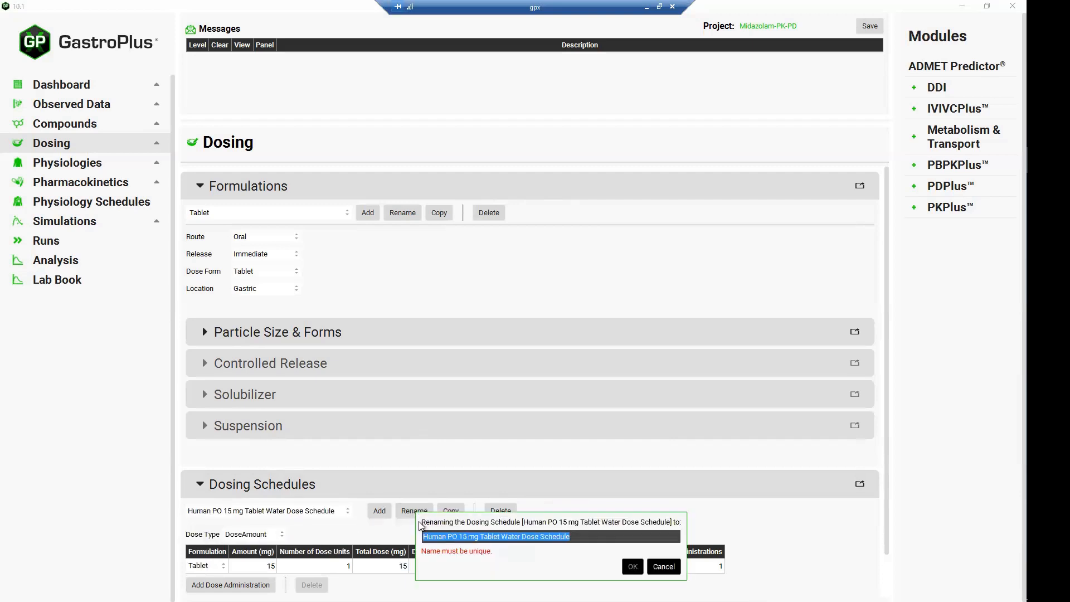
drag(453, 534, 400, 531)
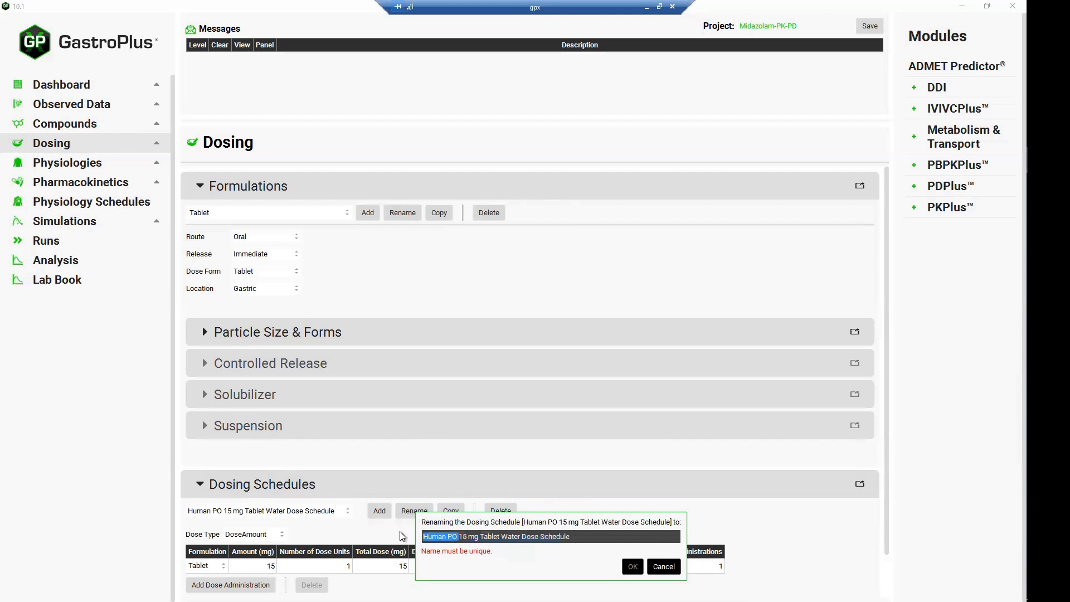
key(BackSpace)
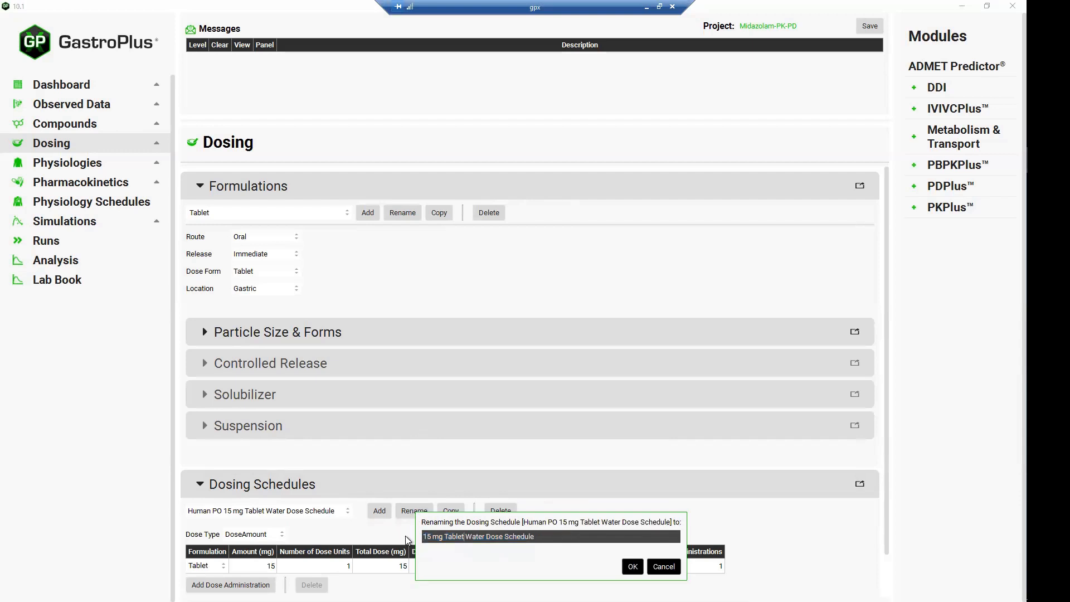
key(shift+Right)
key(shift+Right)
key(shift+Right)
key(shift+Right)
key(shift+Right)
key(shift+Right)
key(shift+Right)
key(shift+Right)
key(shift+Right)
key(shift+Right)
key(shift+Right)
key(shift+Right)
key(shift+Right)
key(shift+Right)
key(shift+Right)
key(shift+Right)
key(shift+Right)
key(shift+Right)
key(shift+Right)
key(shift+Right)
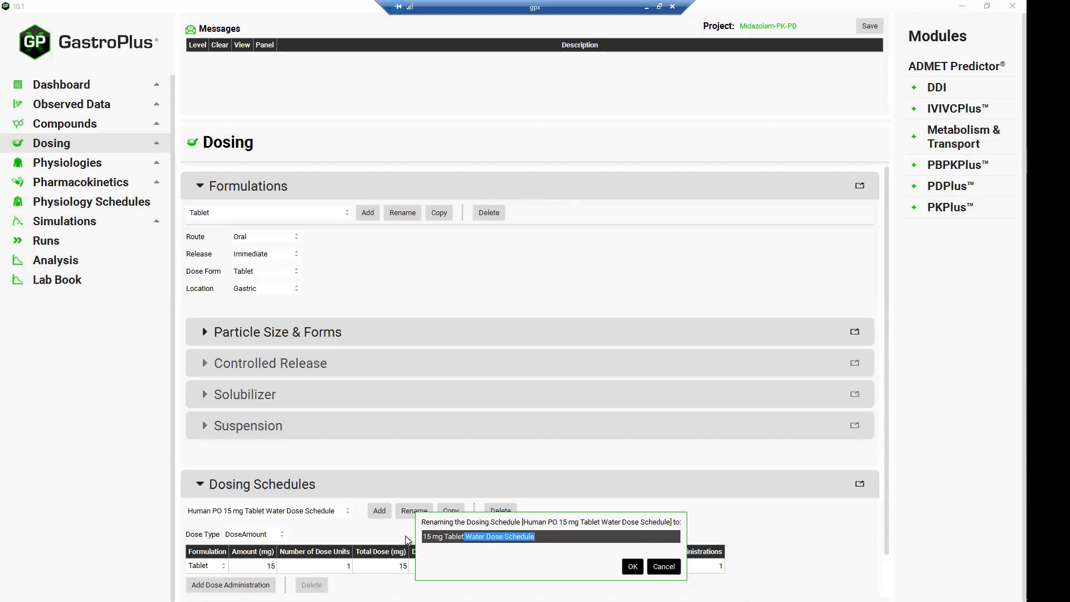
key(BackSpace)
drag(556, 523, 554, 472)
click(628, 512)
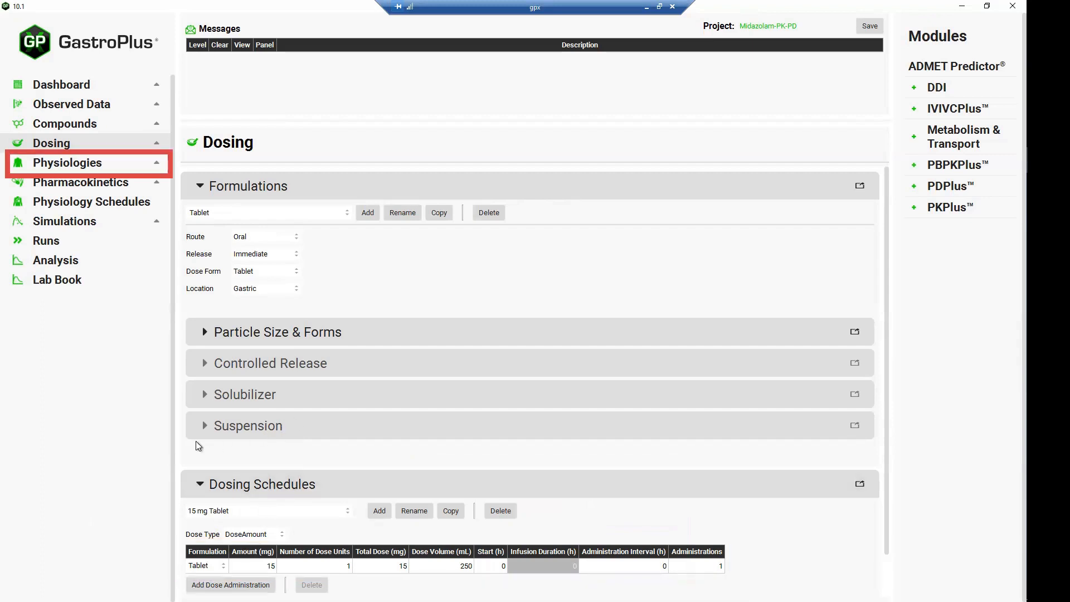
- Shorten the name of the Human IV Bolus 5 mg HumanFasted physiology to HumAmeMalHlthy30YO_70kg_22.49BMI
click(84, 165)
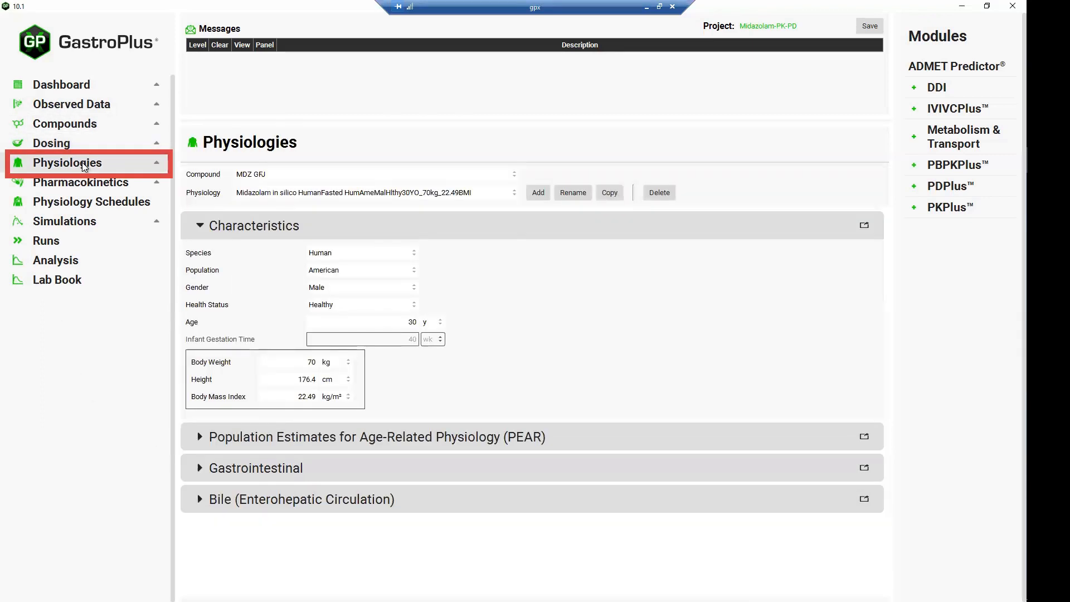
click(514, 193)
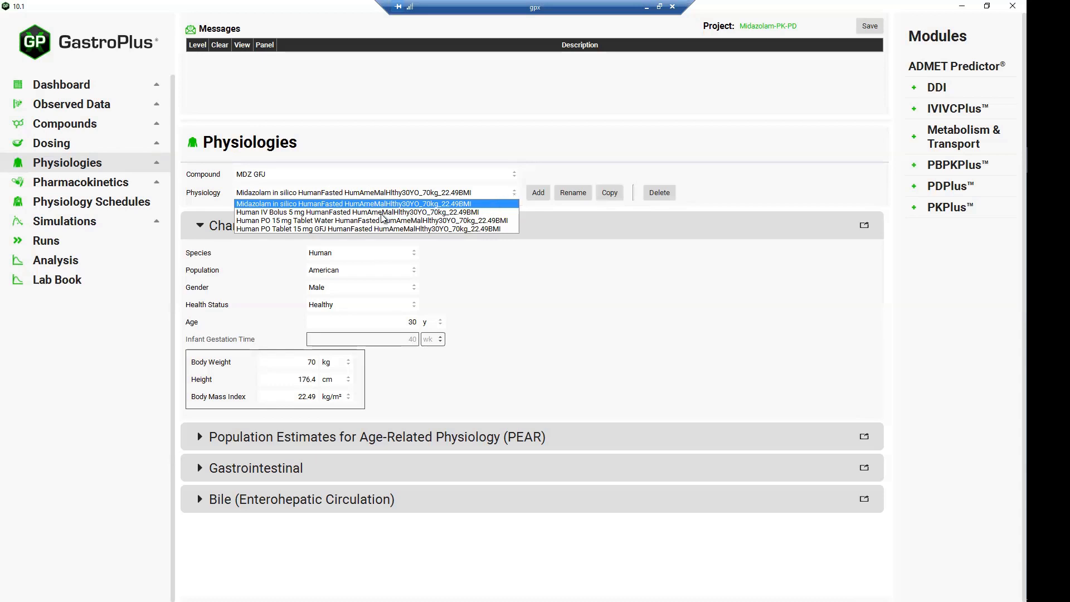
click(346, 217)
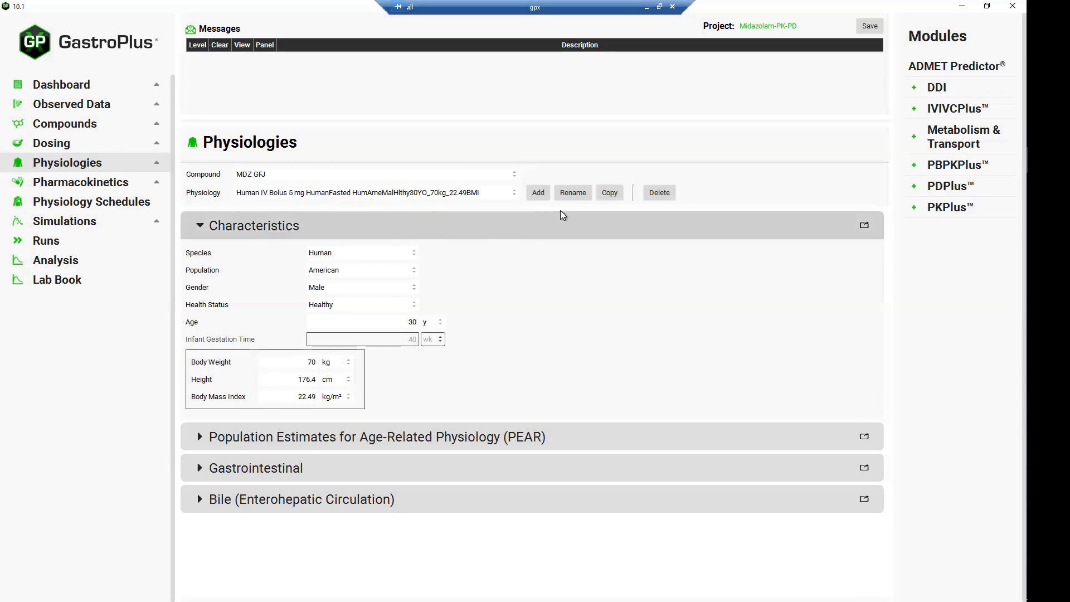
click(571, 193)
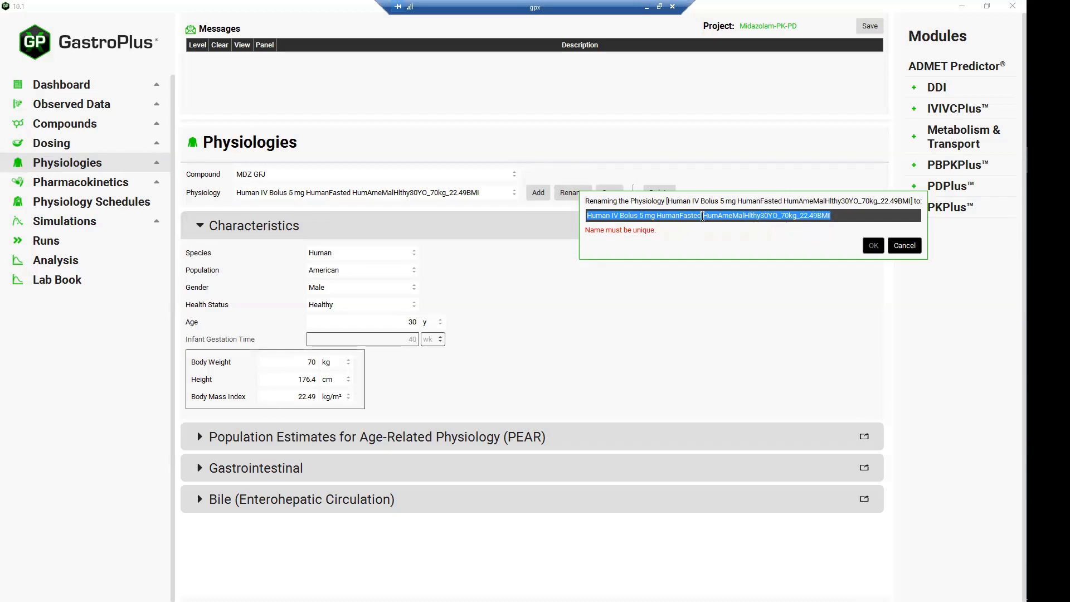
drag(702, 216, 582, 215)
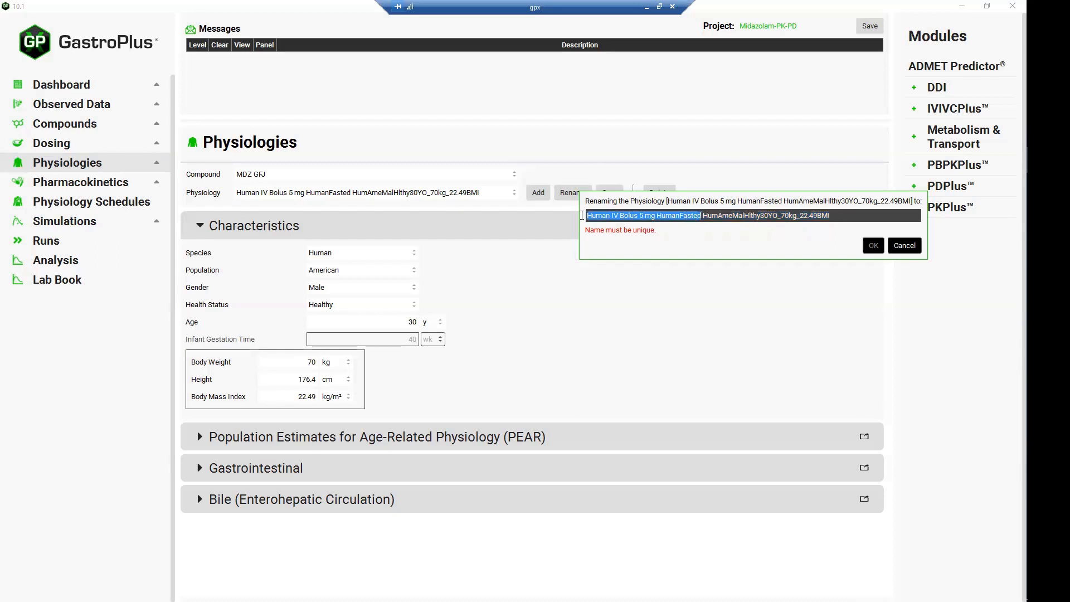
key(BackSpace)
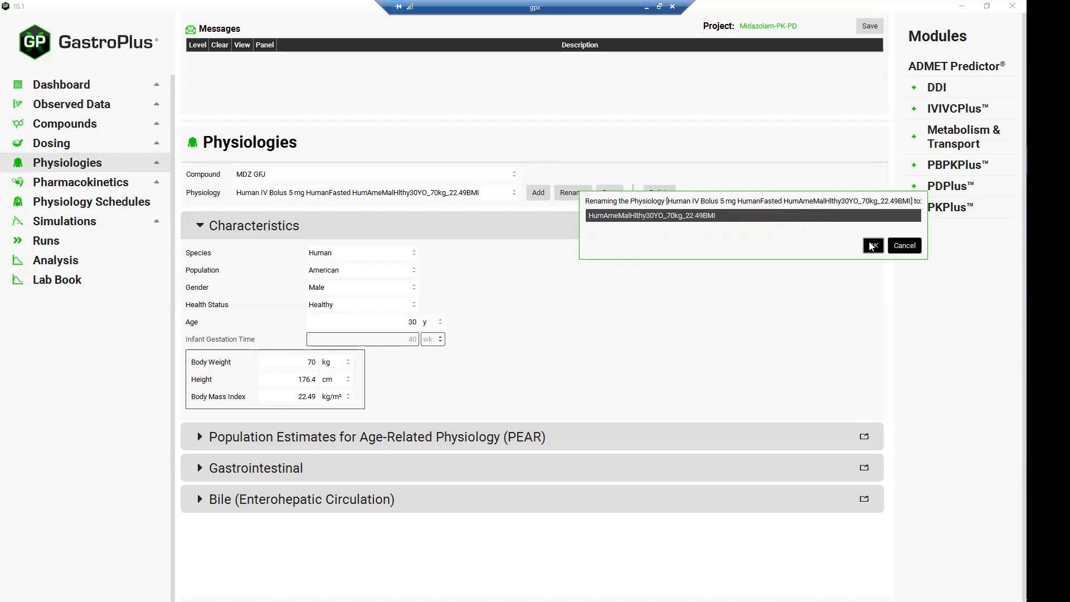
click(872, 245)
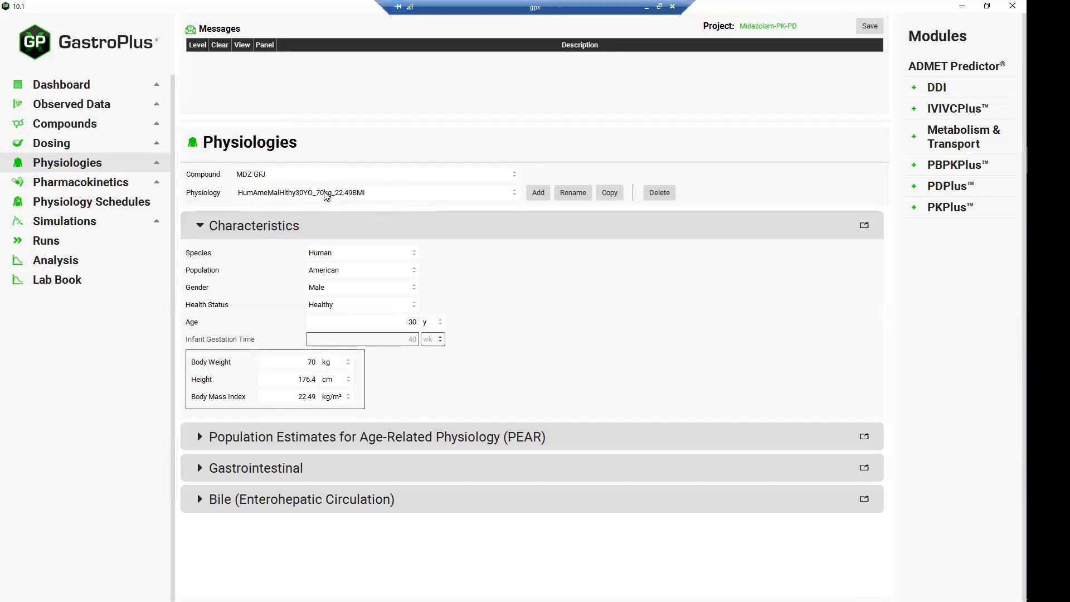
- Switch the compound shown with the renamed physiology to MDZ in vitro and open the pharmacokinetics settings
click(514, 179)
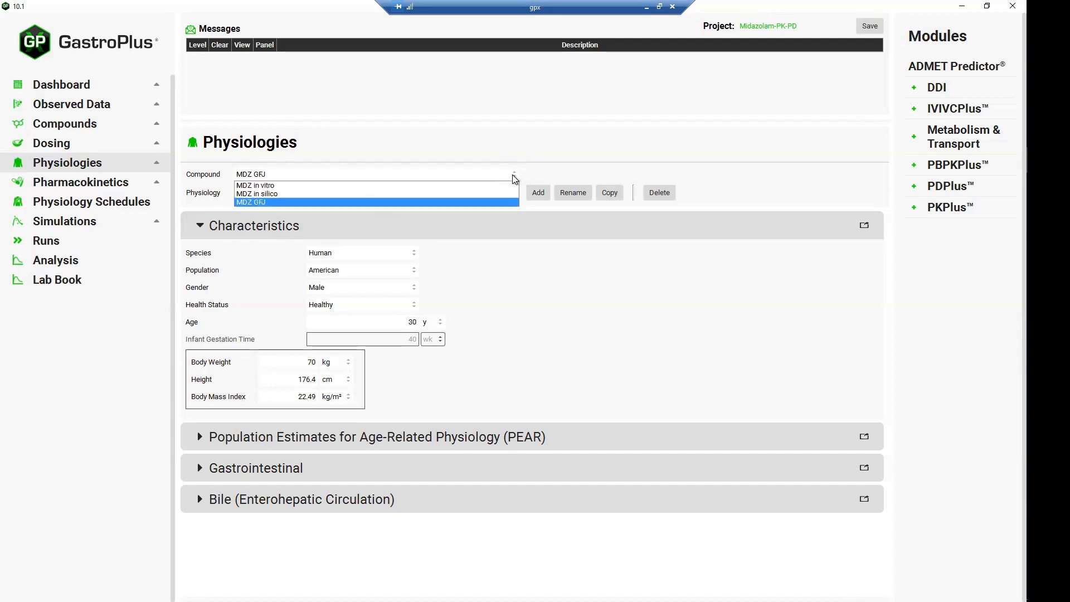
click(265, 194)
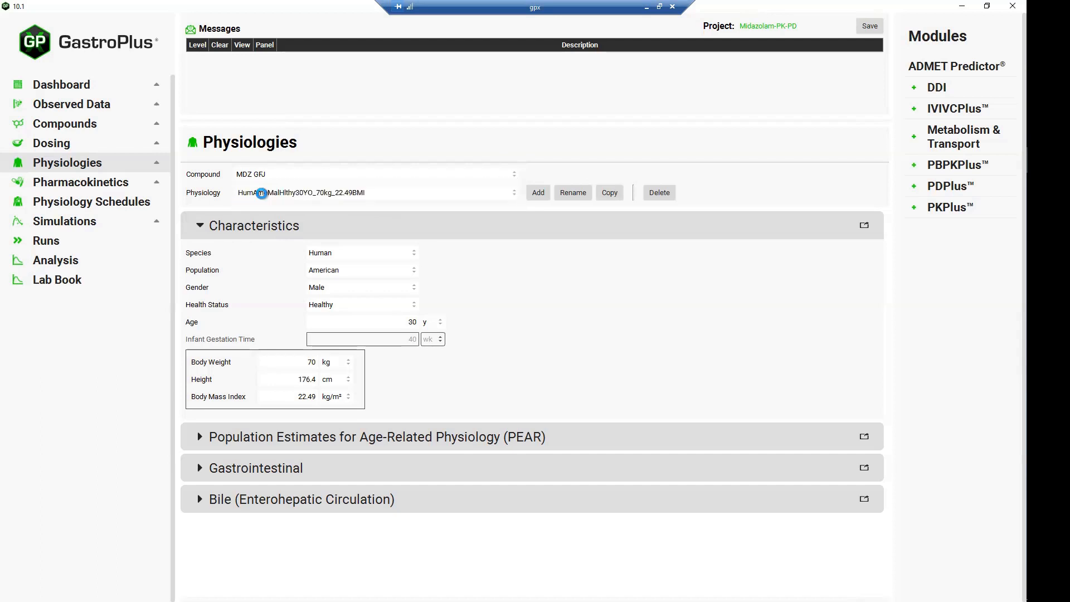
click(515, 180)
click(273, 188)
click(75, 183)
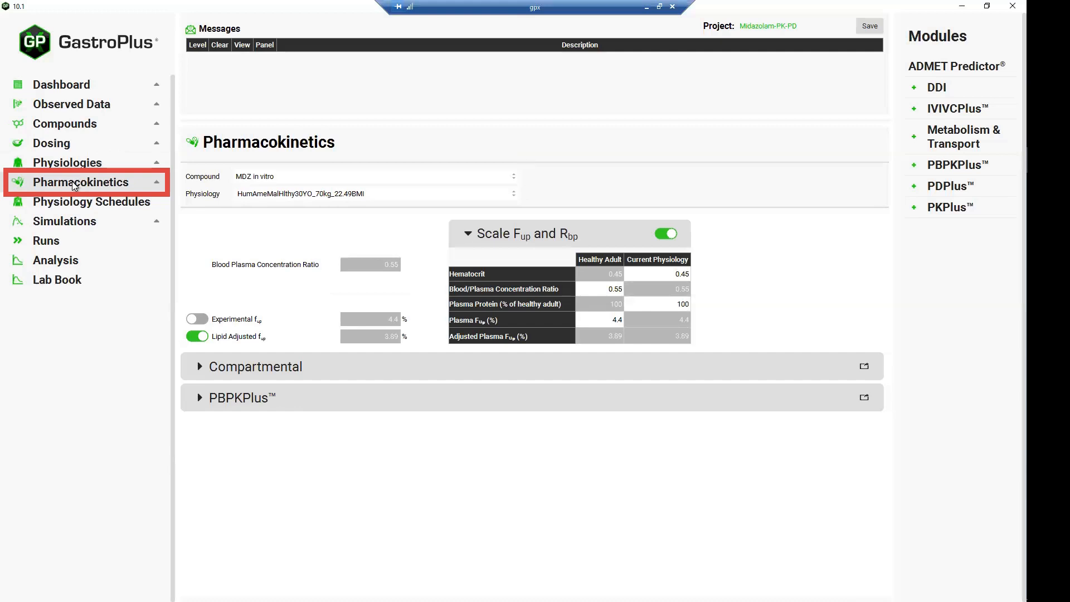
- Rename the physiology schedule Human IV Bolus 5 mg Physiology Schedule as Physiology Schedule IV PO
click(53, 206)
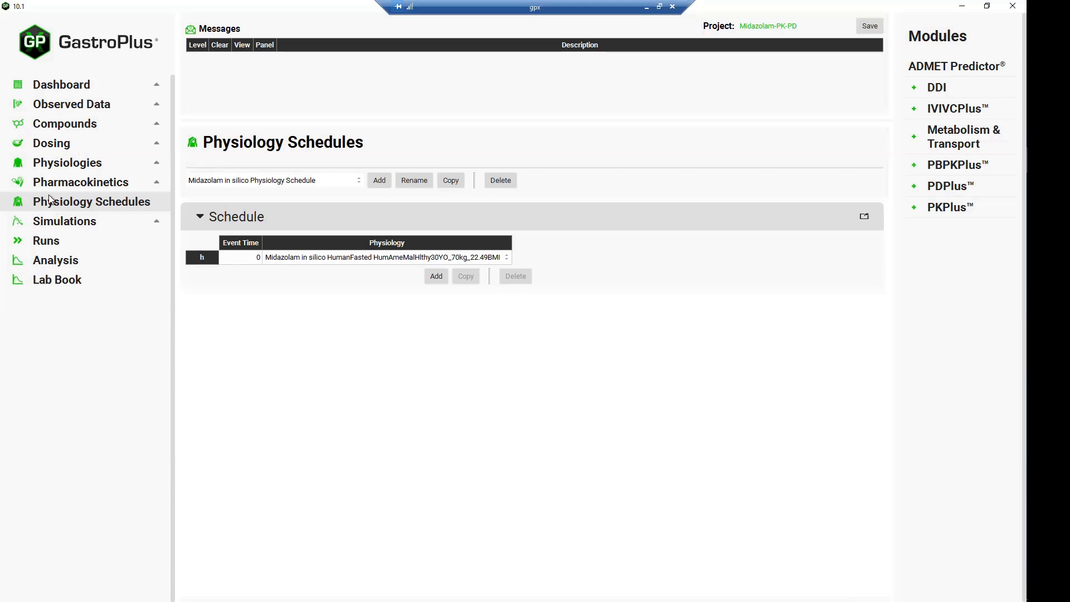
click(355, 181)
click(277, 199)
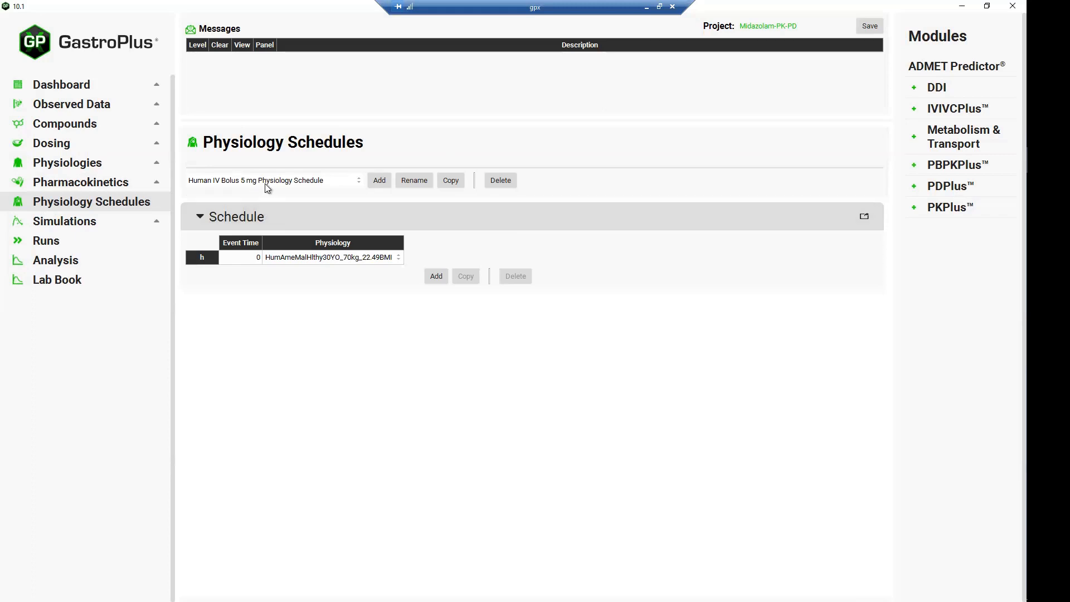
click(414, 182)
click(412, 180)
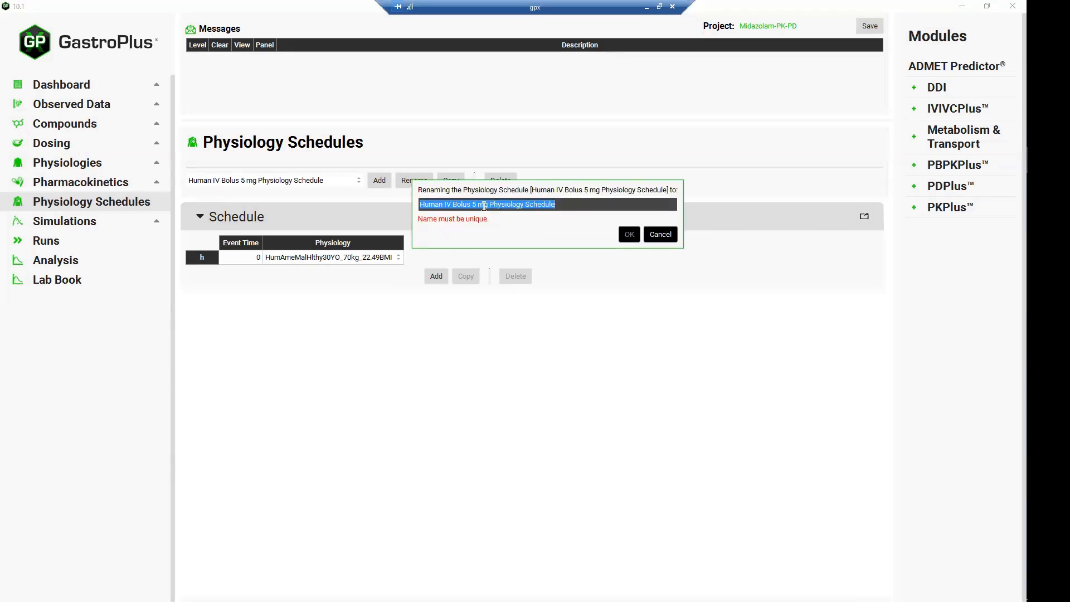
drag(488, 204, 403, 210)
key(BackSpace)
click(492, 205)
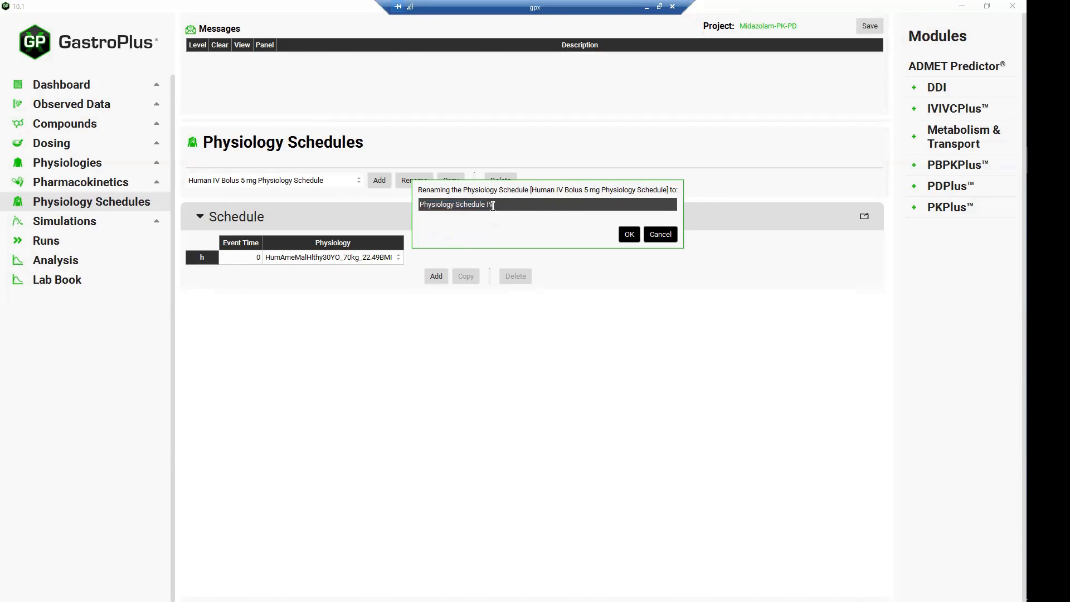
text(IV PO)
click(629, 236)
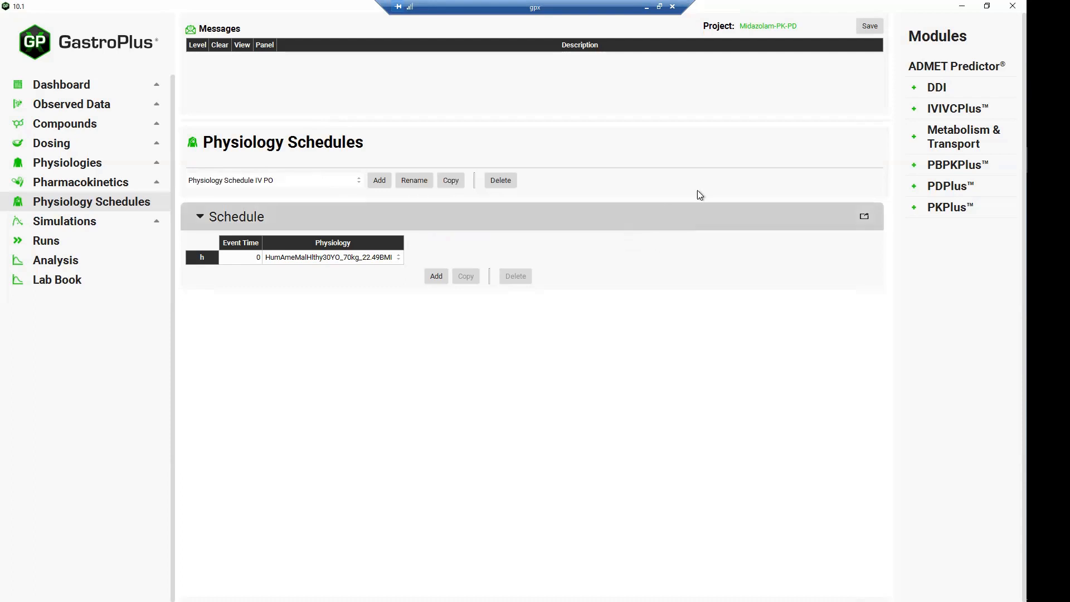
- Run the Human IV Bolus 5 mg Simulation with its existing compound, dose schedule and models
click(81, 222)
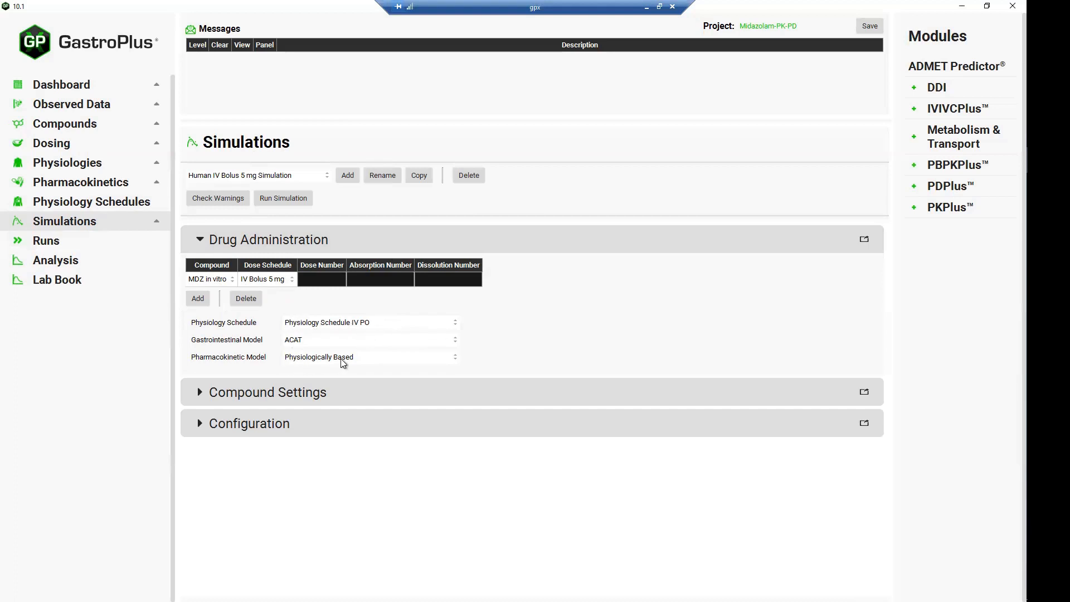
click(283, 197)
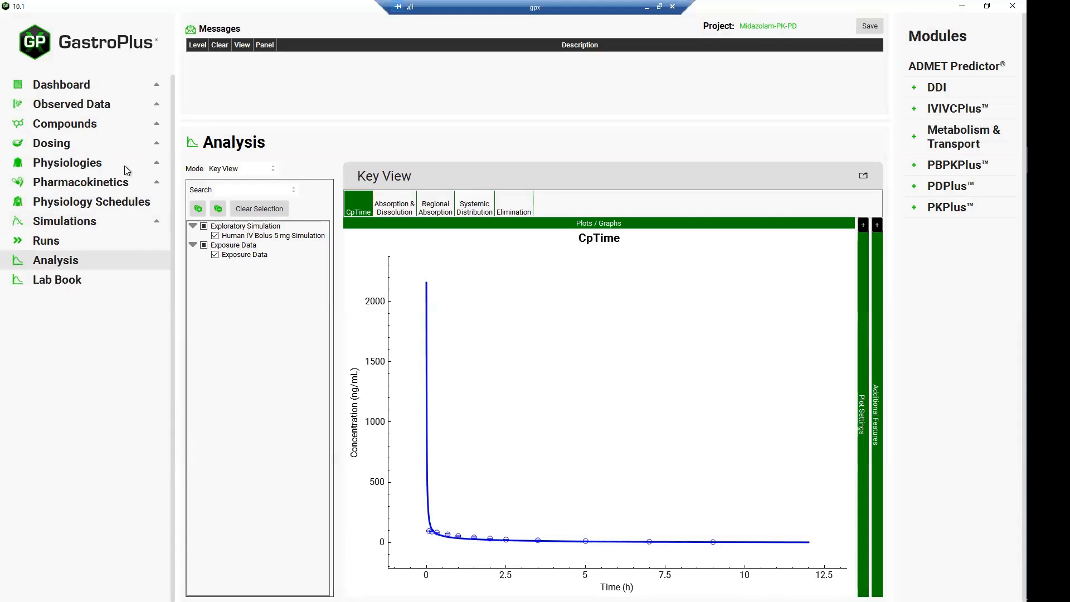
- Assign Physiology Schedule IV PO to the Human PO 15 mg Tablet Water Simulation and run it
click(79, 223)
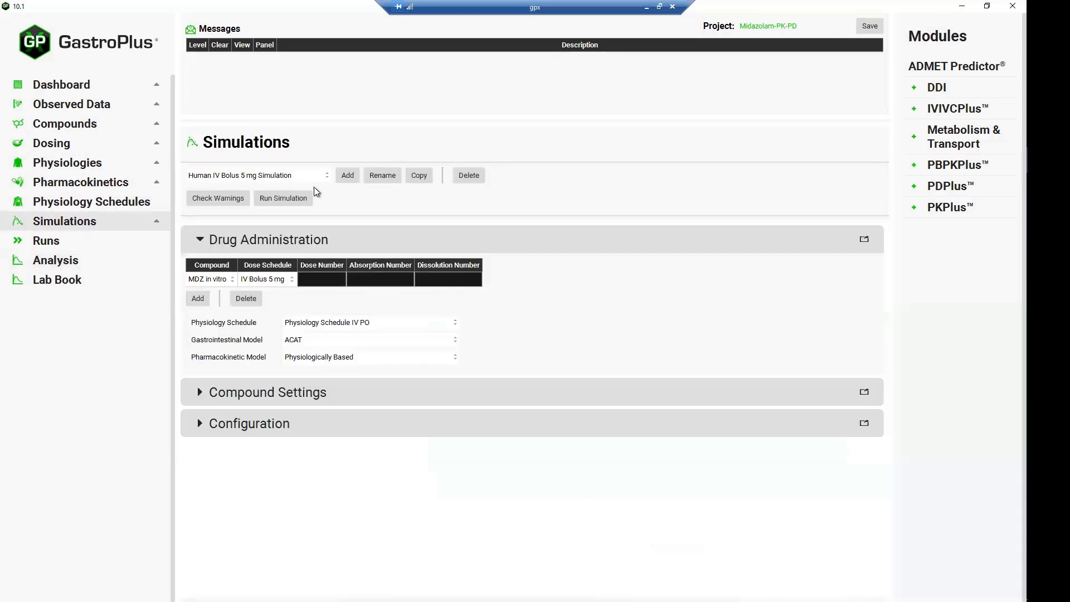
click(328, 178)
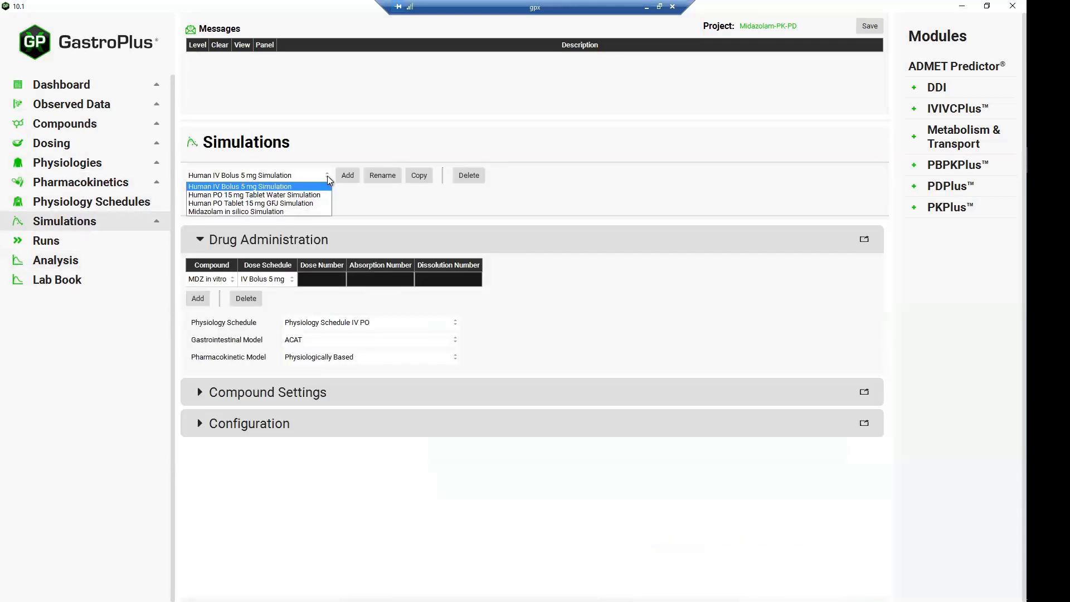
click(273, 195)
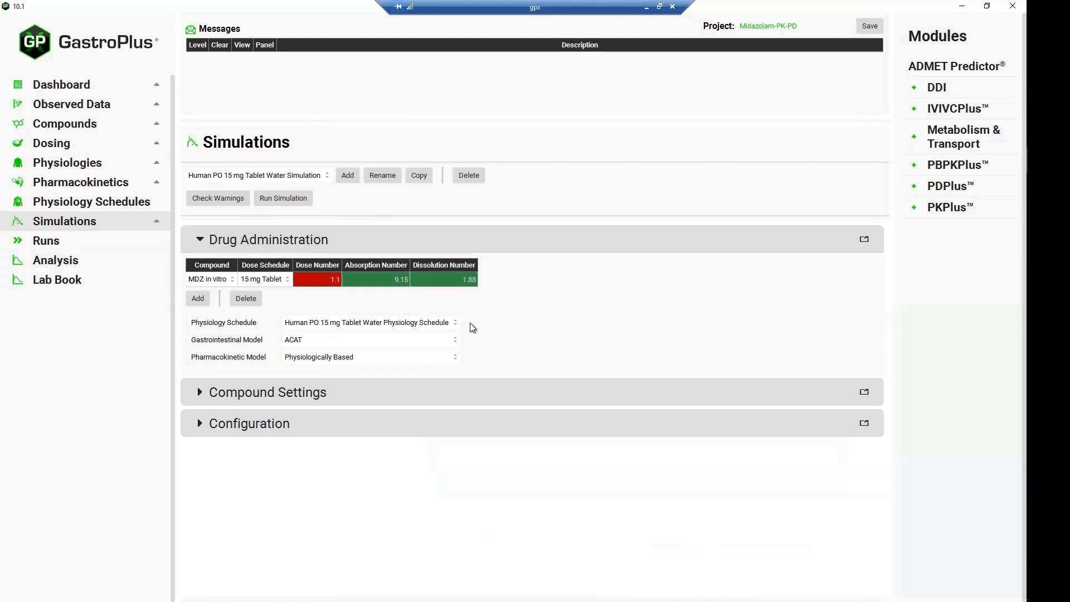
click(456, 326)
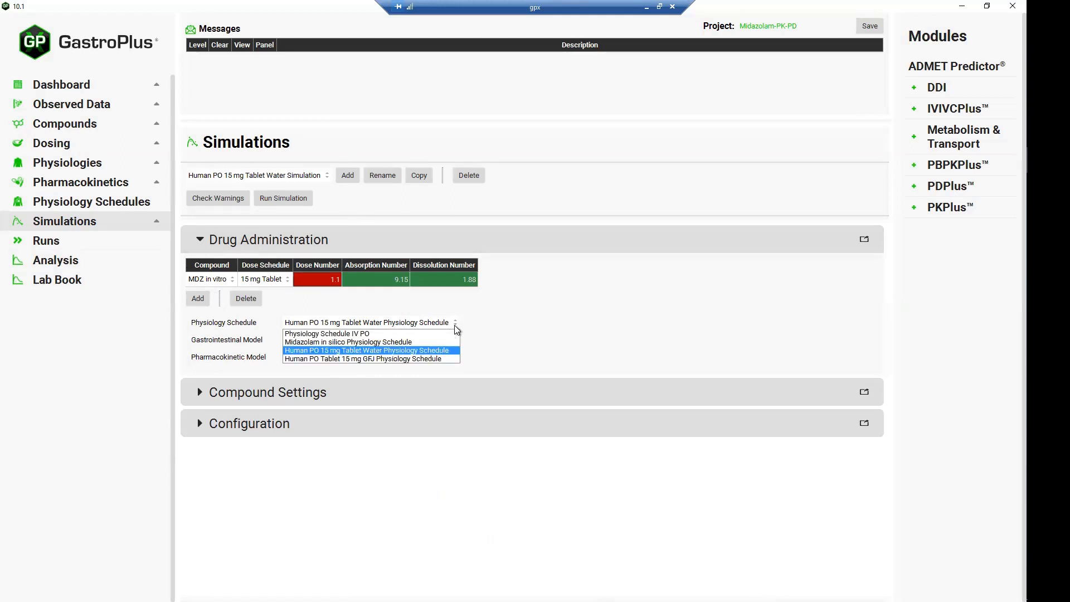
click(344, 334)
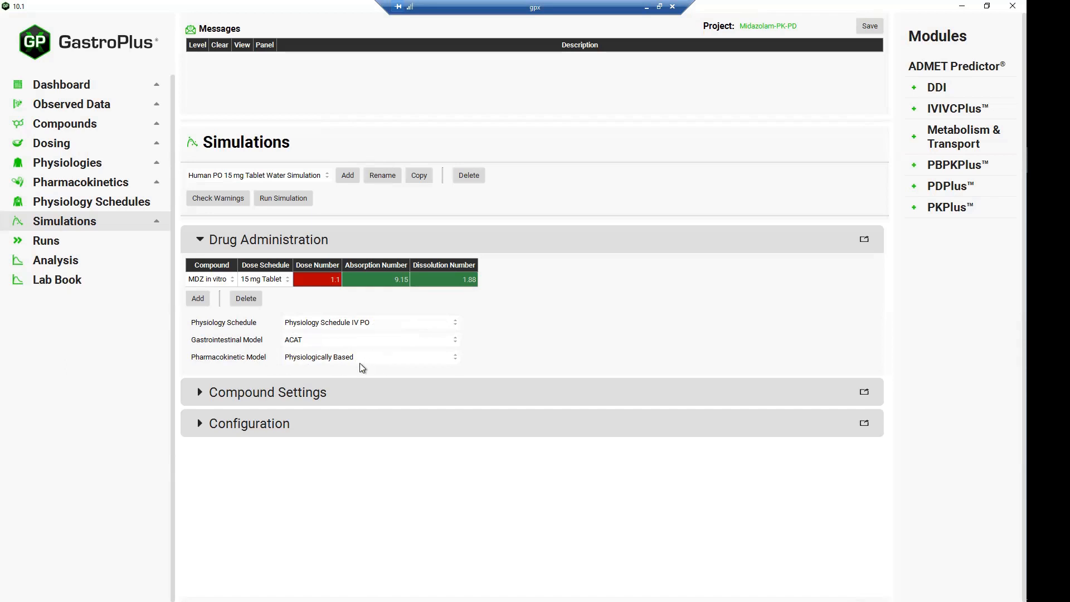
click(282, 198)
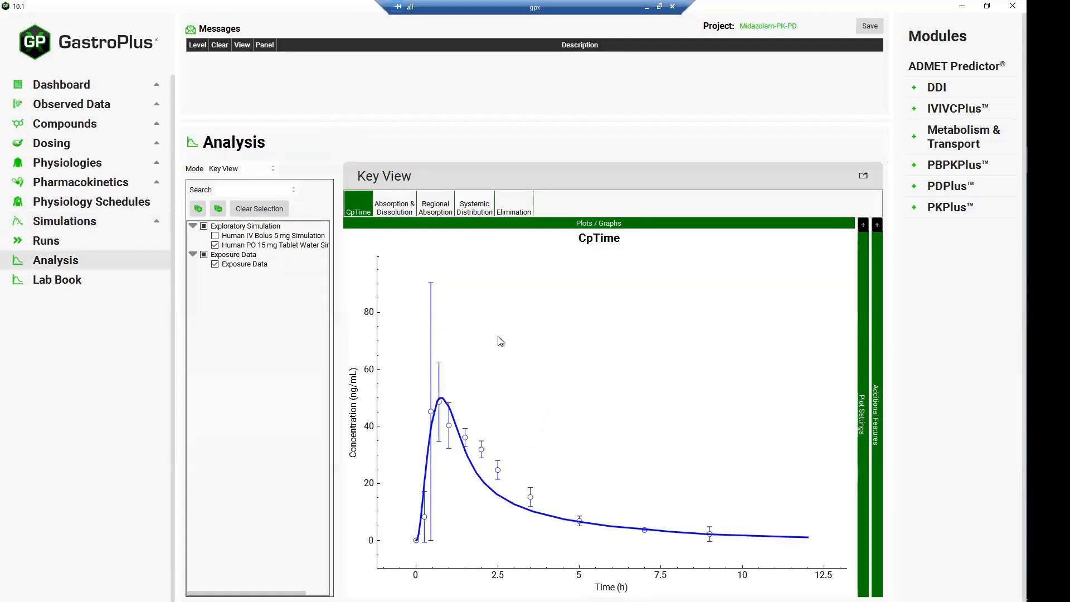
- Set the dose schedule of the Human PO Tablet 15 mg GFJ Simulation to 15 mg Tablet
click(78, 222)
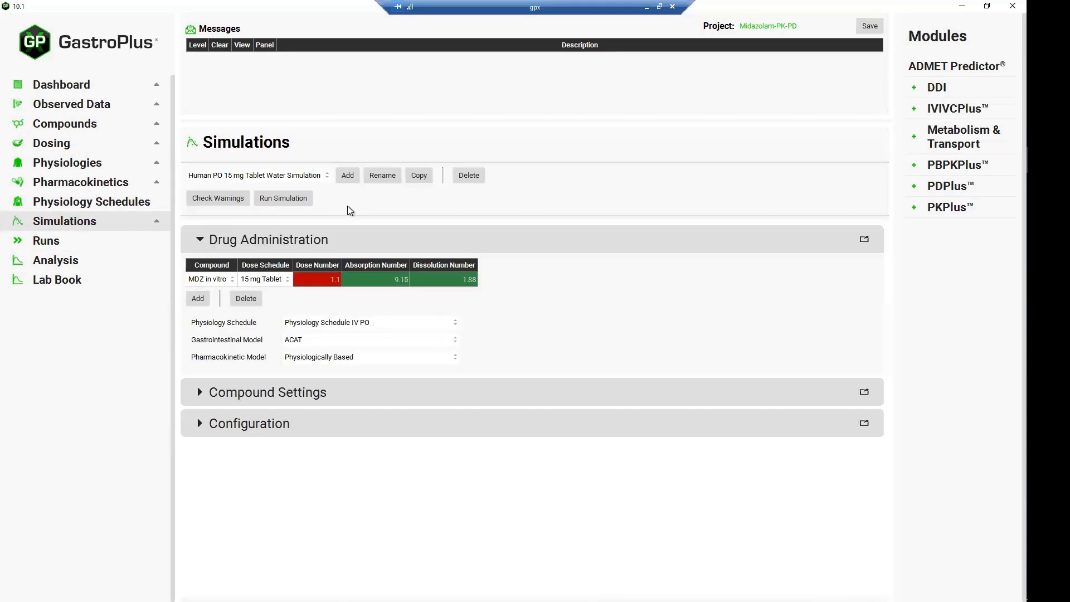
click(328, 176)
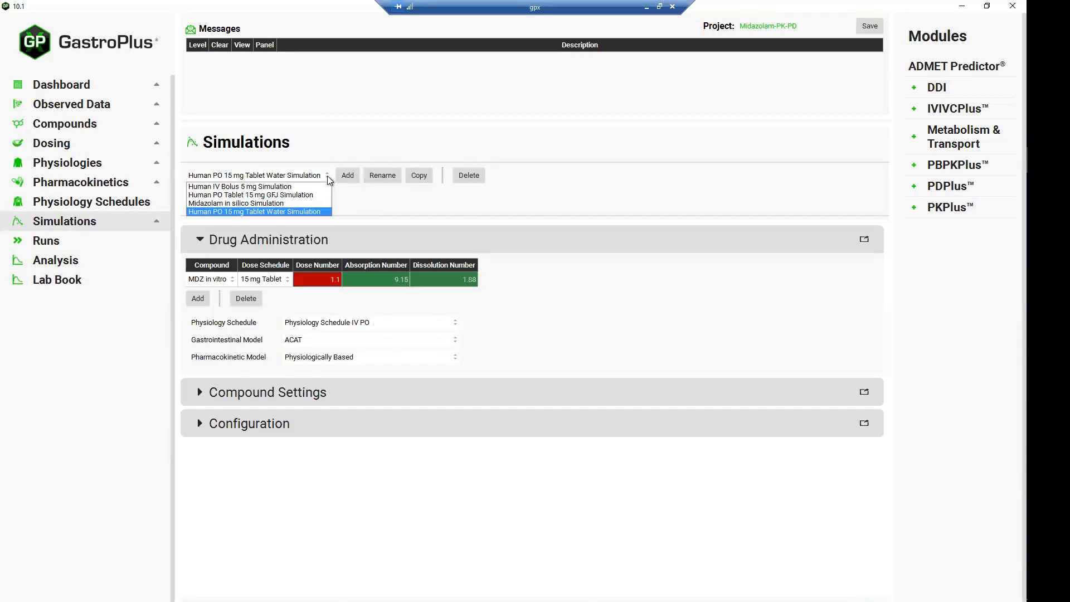
click(225, 195)
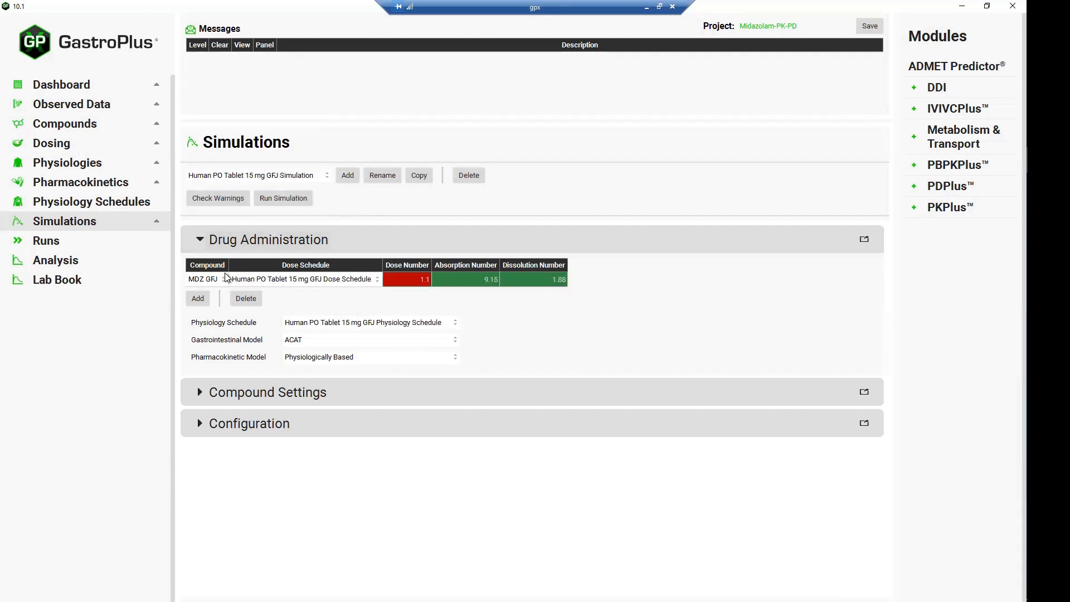
click(377, 282)
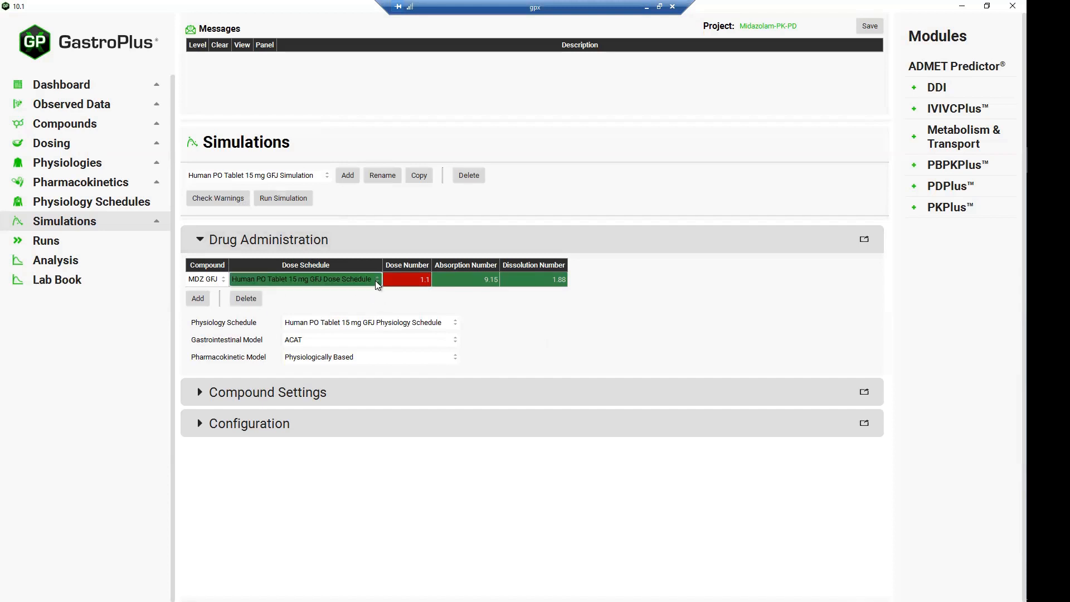
click(377, 280)
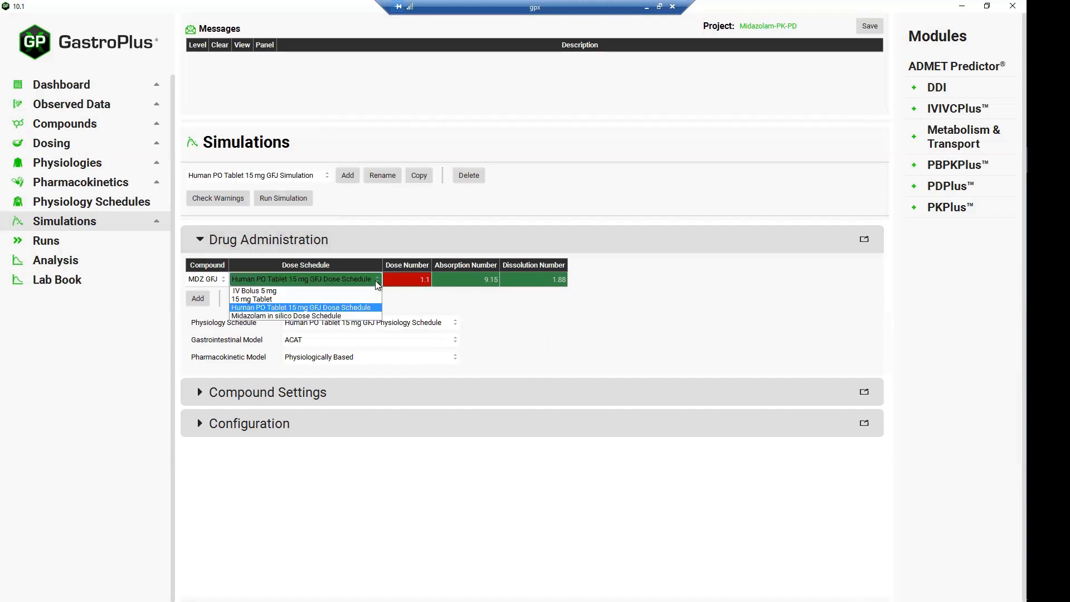
click(253, 300)
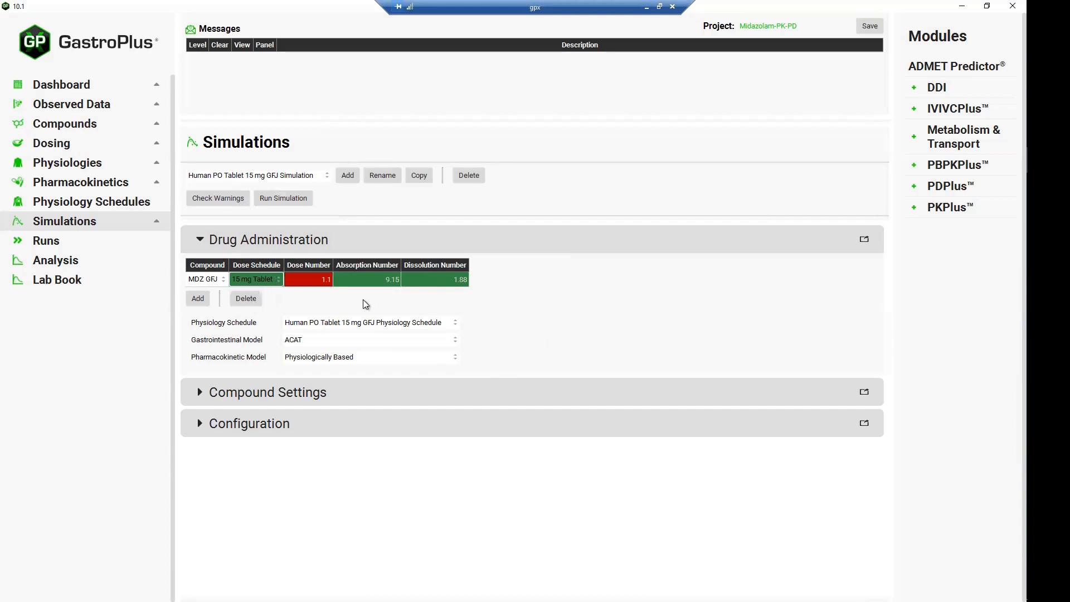
- Assign Physiology Schedule IV PO to the GFJ simulation, copying physiomolecular properties from the Human PO Tablet 15 mg GFJ physiology, and run it
click(456, 323)
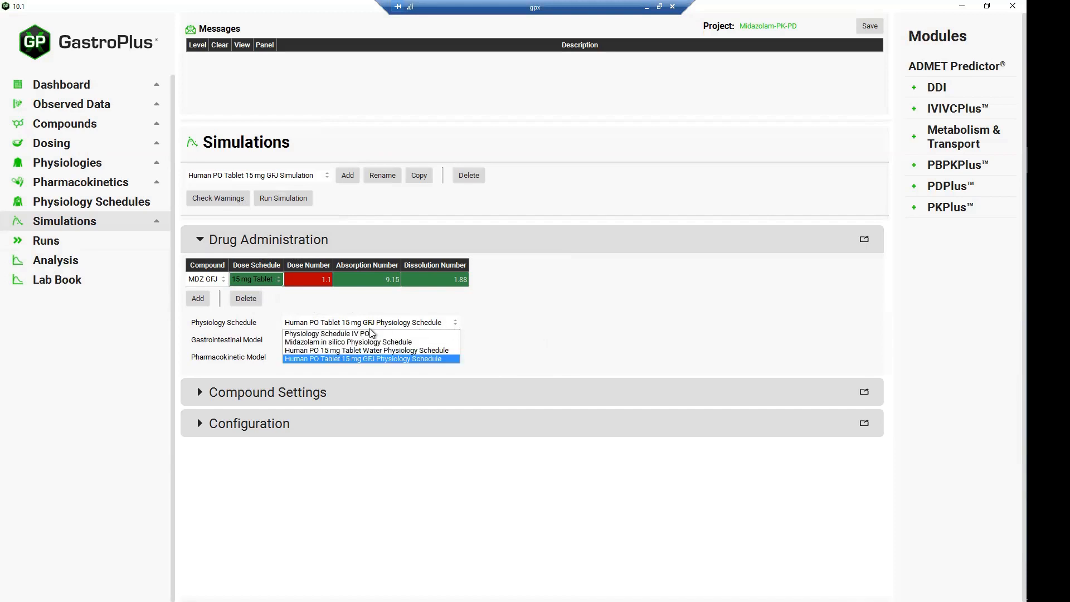
click(350, 334)
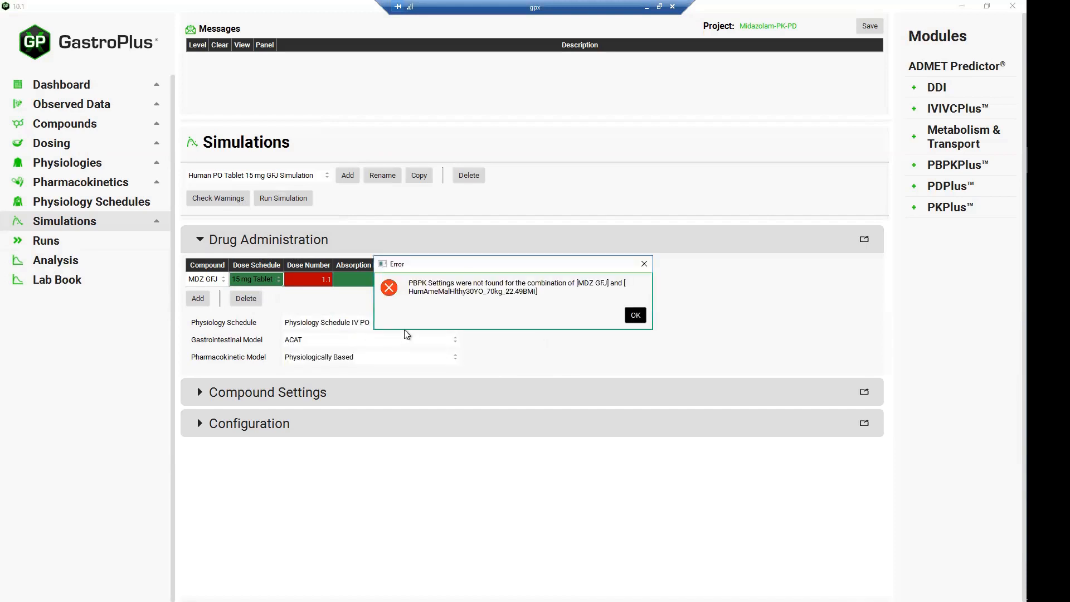
click(636, 316)
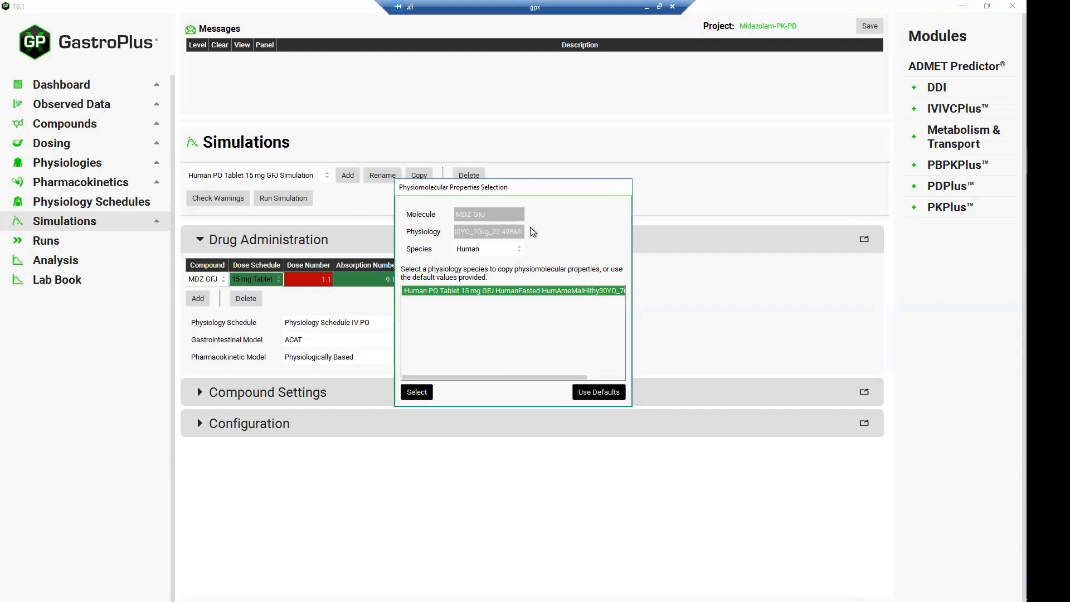
click(416, 393)
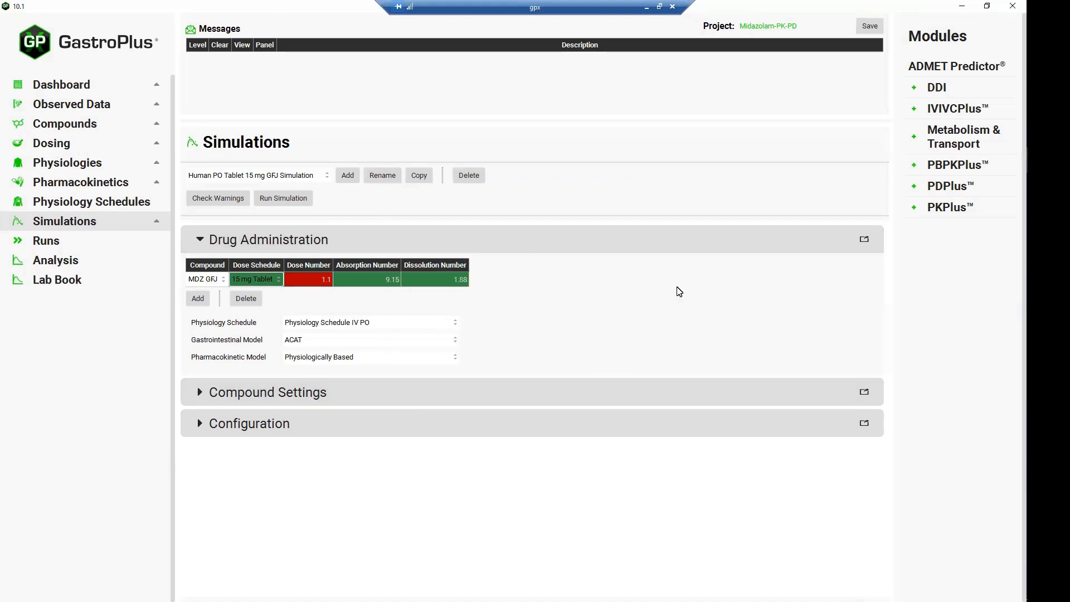
click(284, 200)
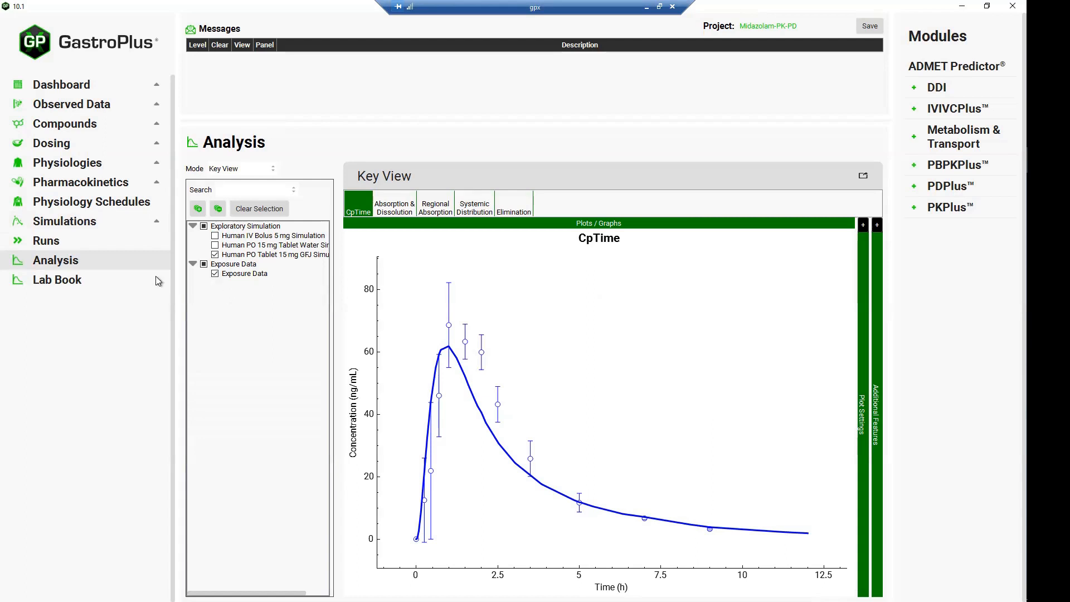
- Delete the Midazolam in silico Simulation from the project
click(66, 220)
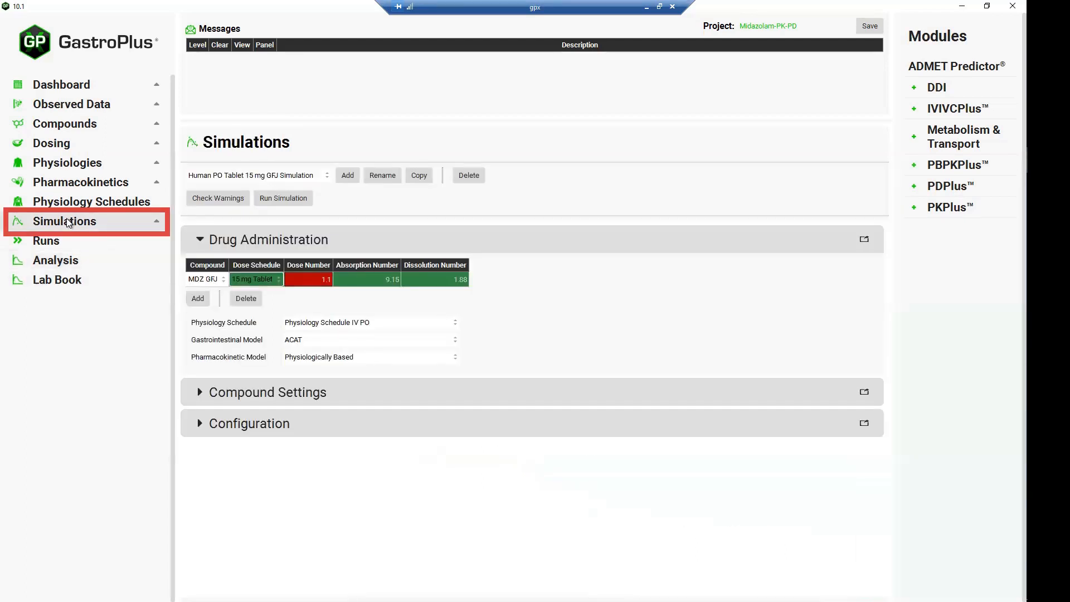
click(329, 176)
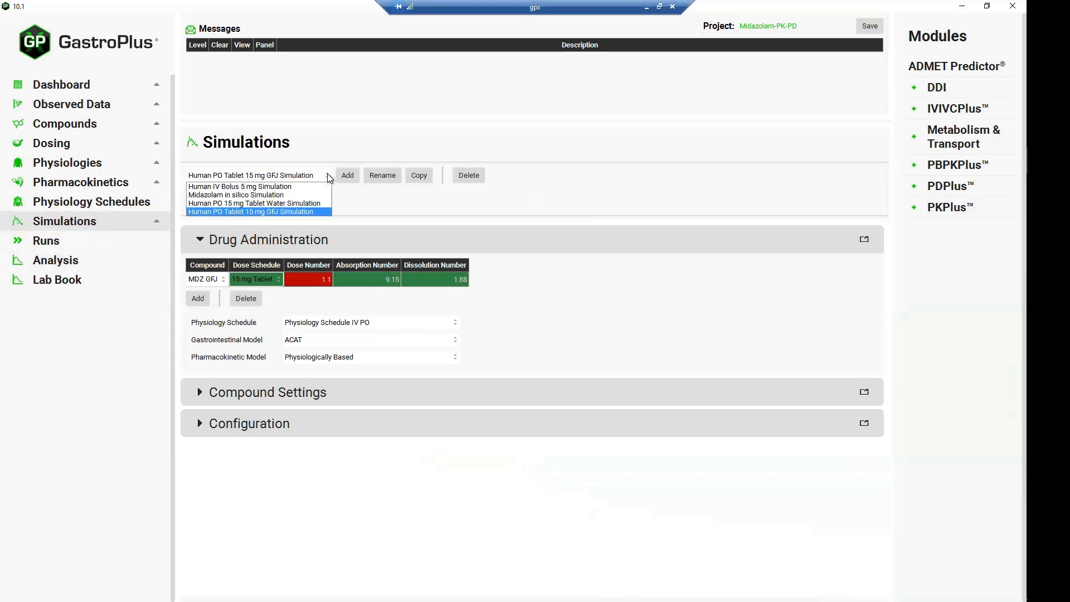
click(263, 196)
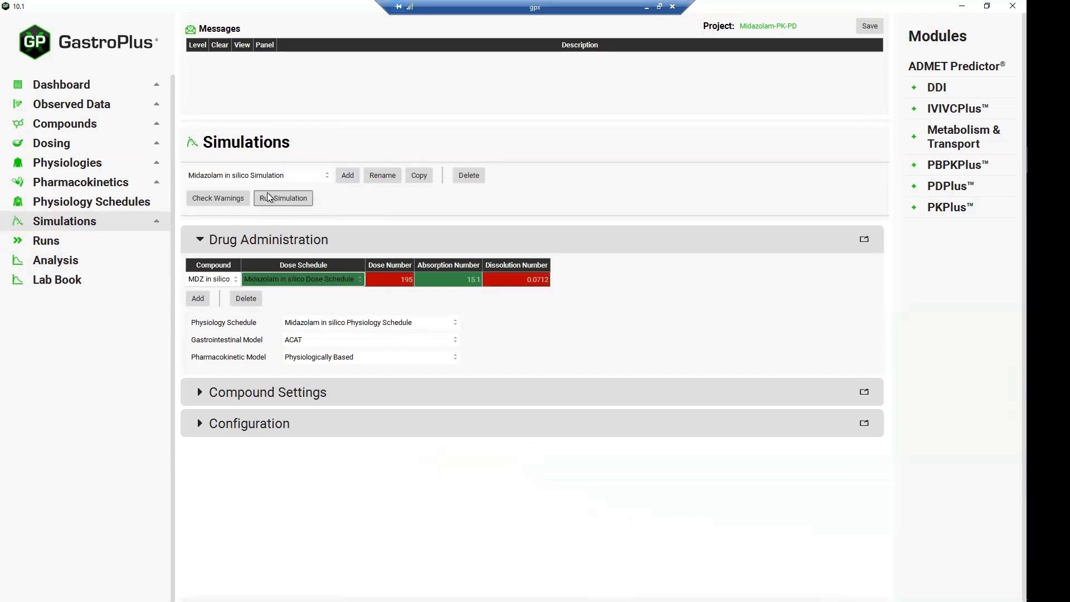
click(467, 176)
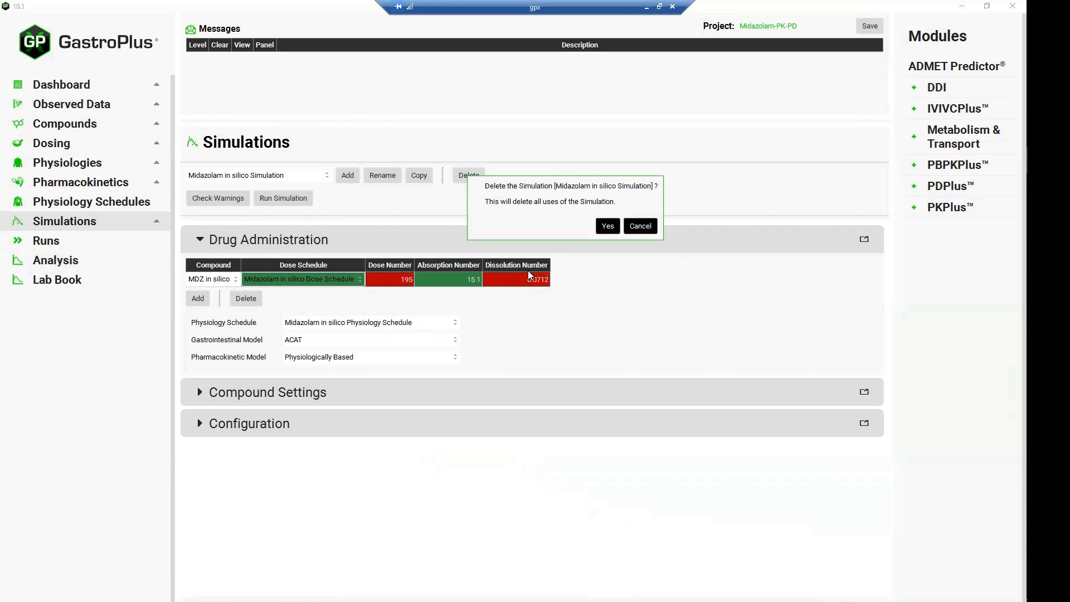
click(608, 226)
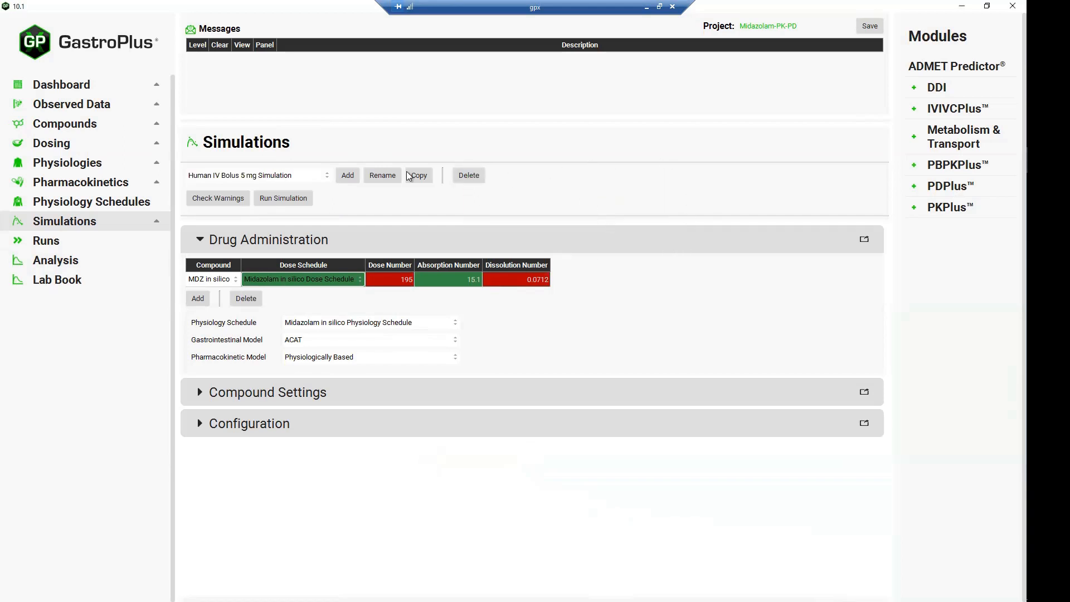
- Delete the Midazolam in silico Physiology Schedule from the project
click(108, 205)
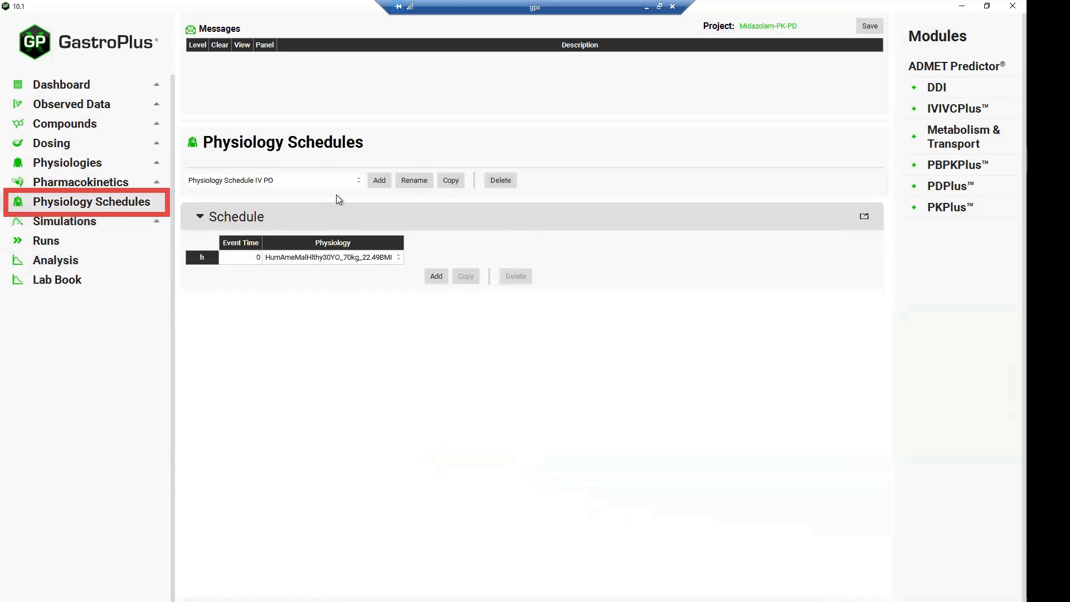
click(358, 181)
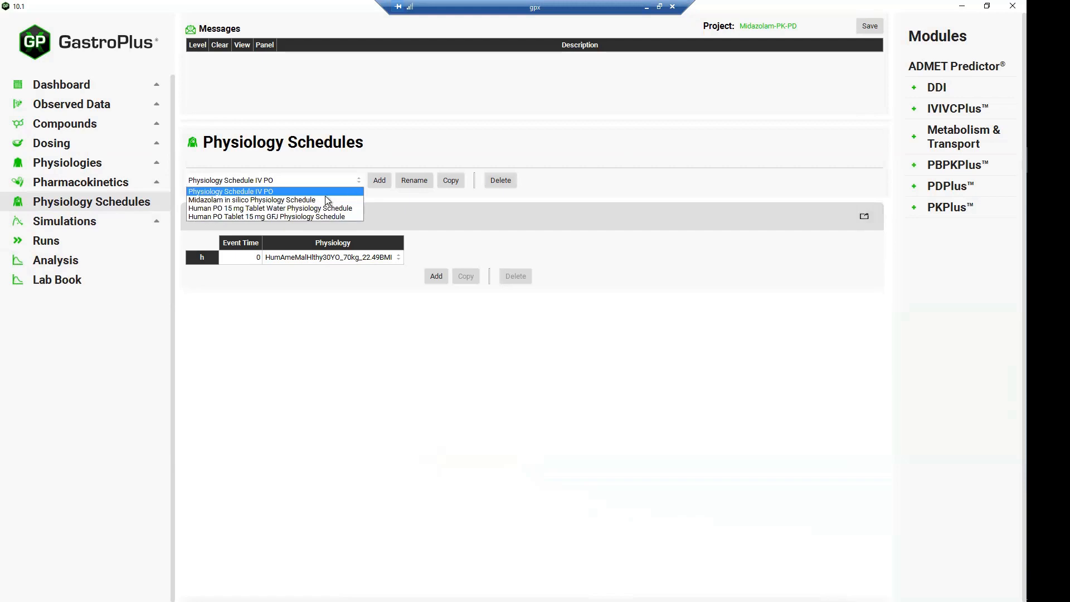
click(302, 201)
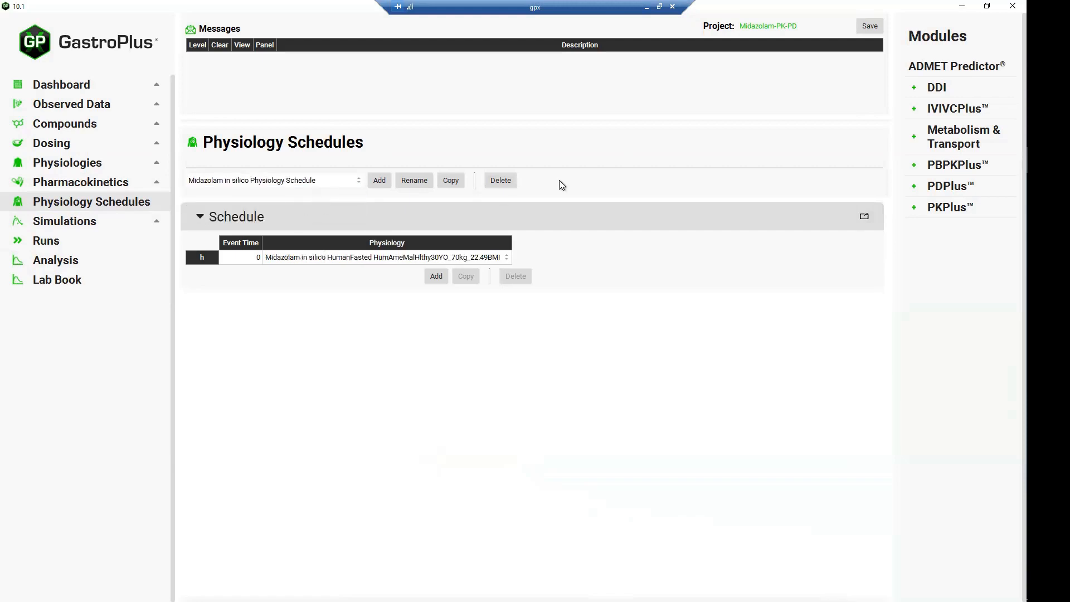
click(501, 180)
click(708, 229)
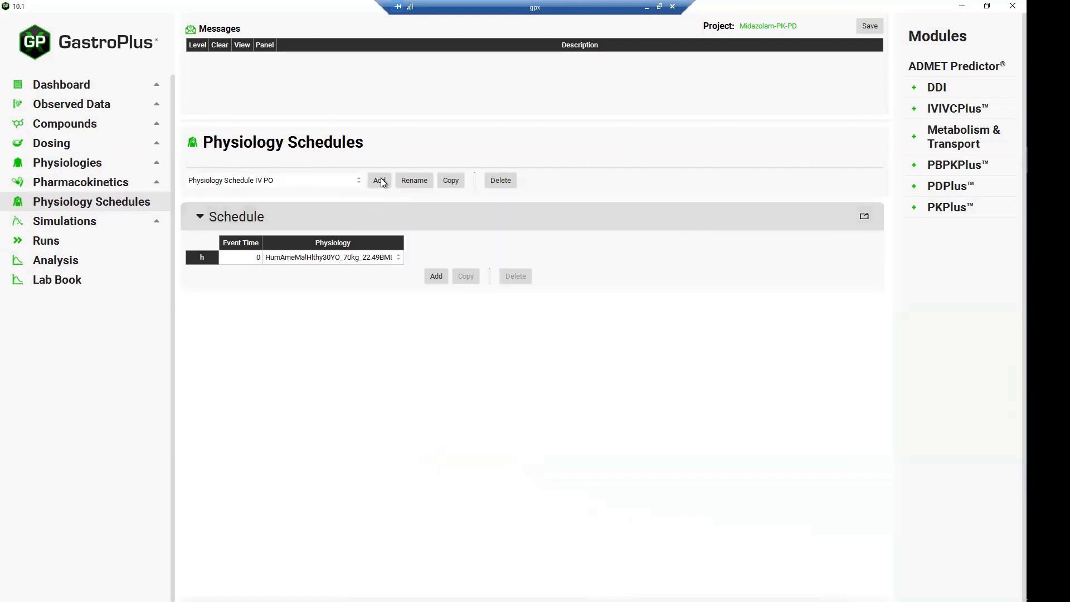
- Delete the Human PO 15 mg Tablet Water and Human PO Tablet 15 mg GFJ physiology schedules
click(356, 181)
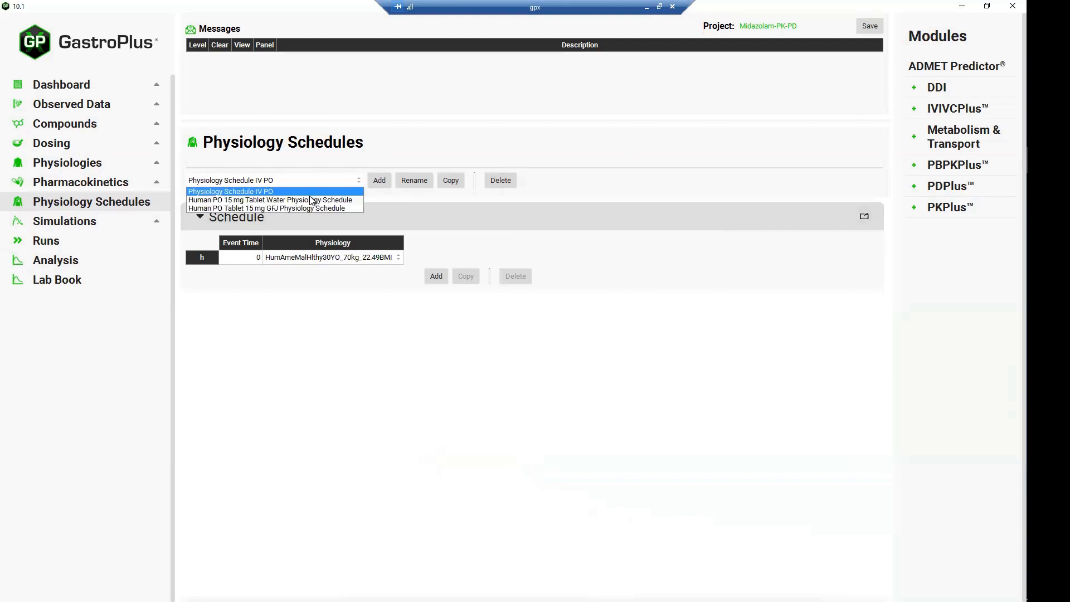
click(353, 202)
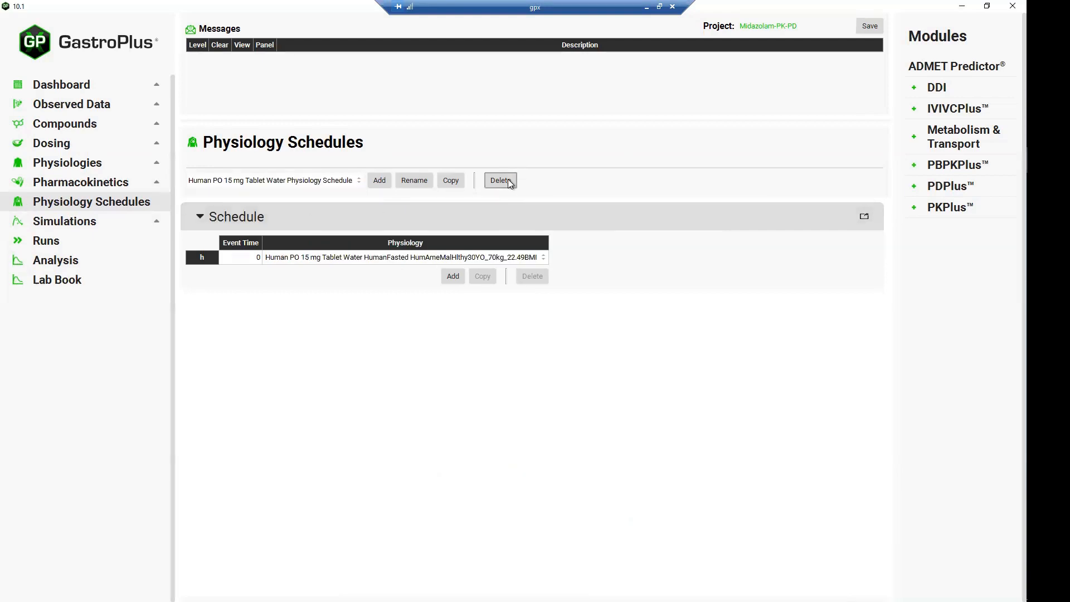
click(507, 179)
click(727, 237)
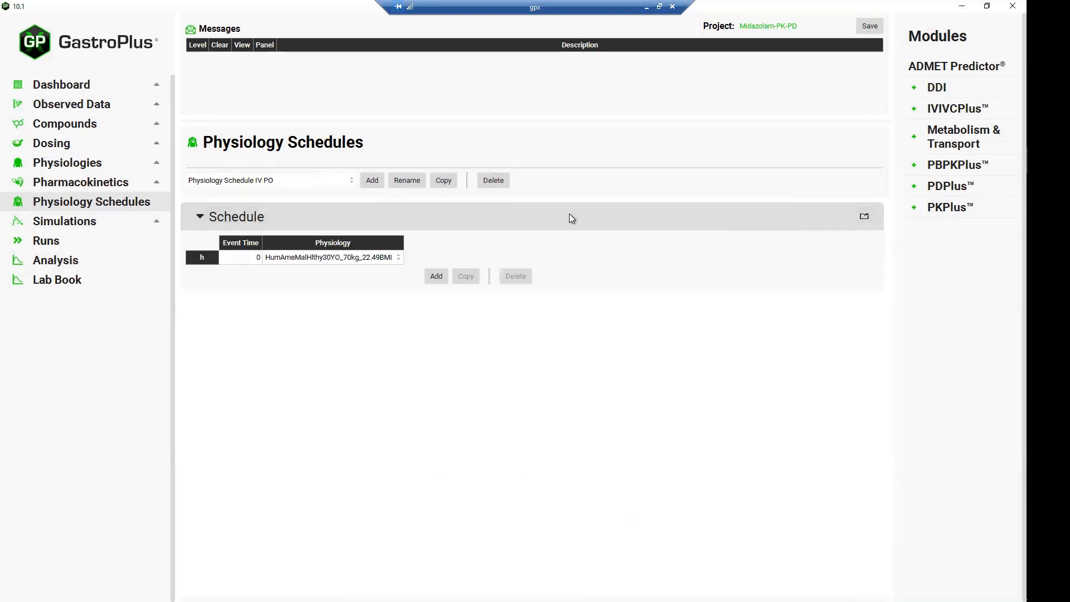
click(352, 184)
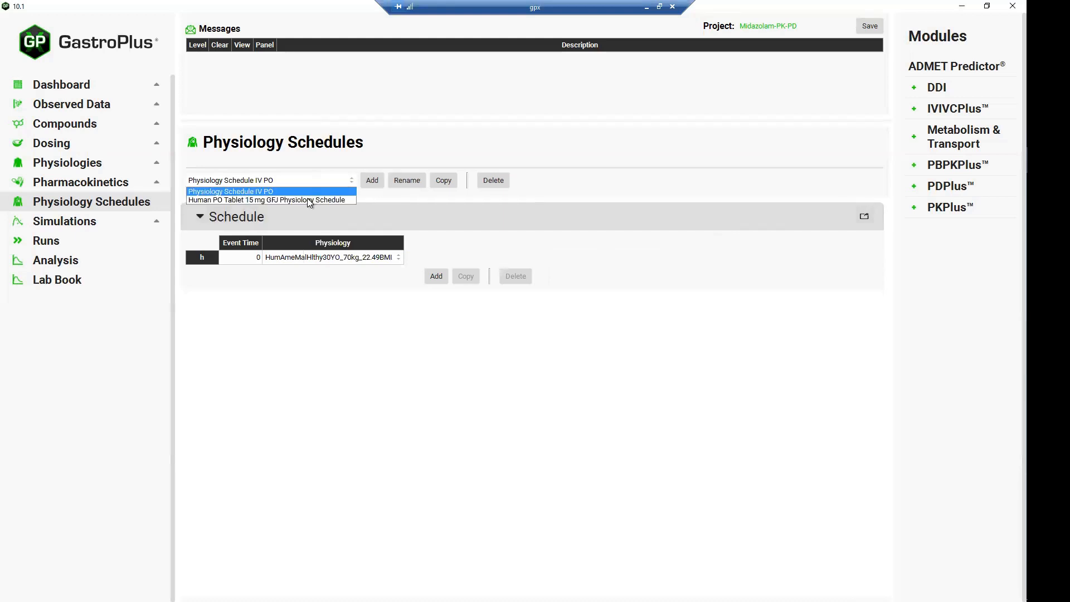
click(346, 200)
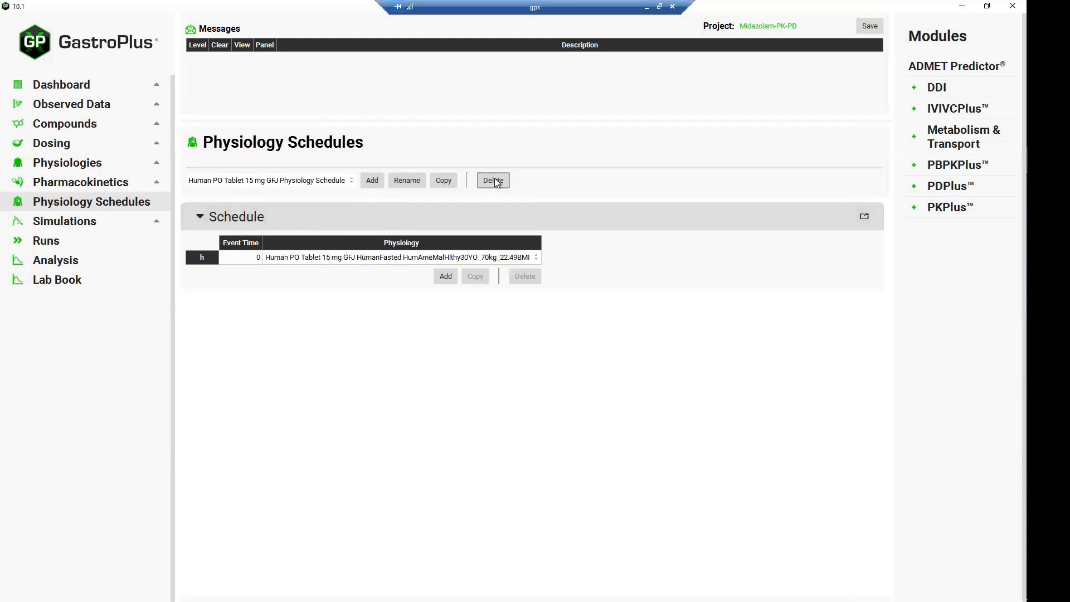
click(495, 182)
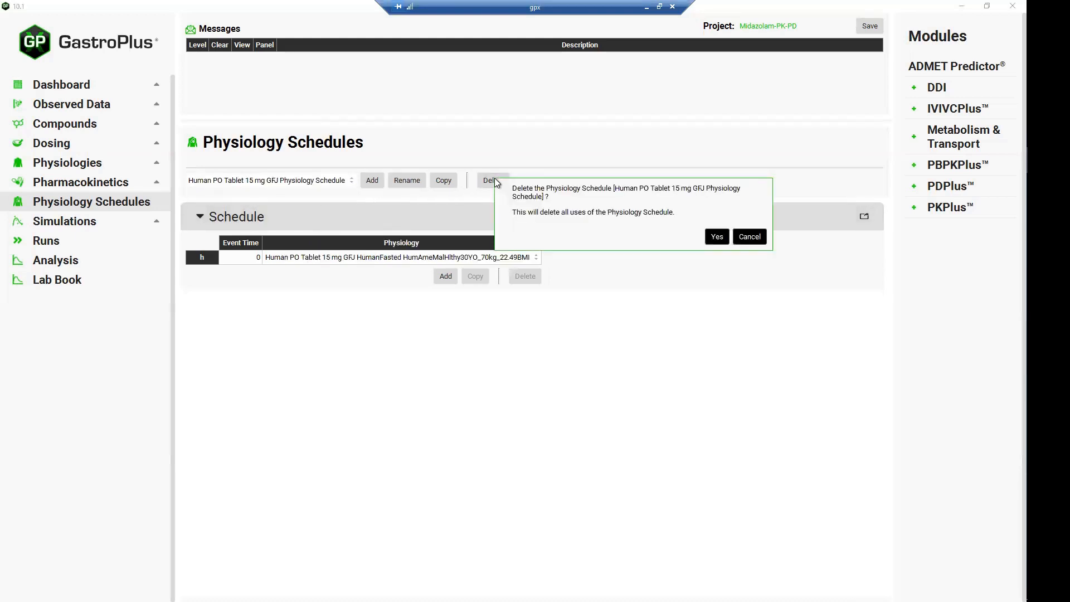
click(715, 236)
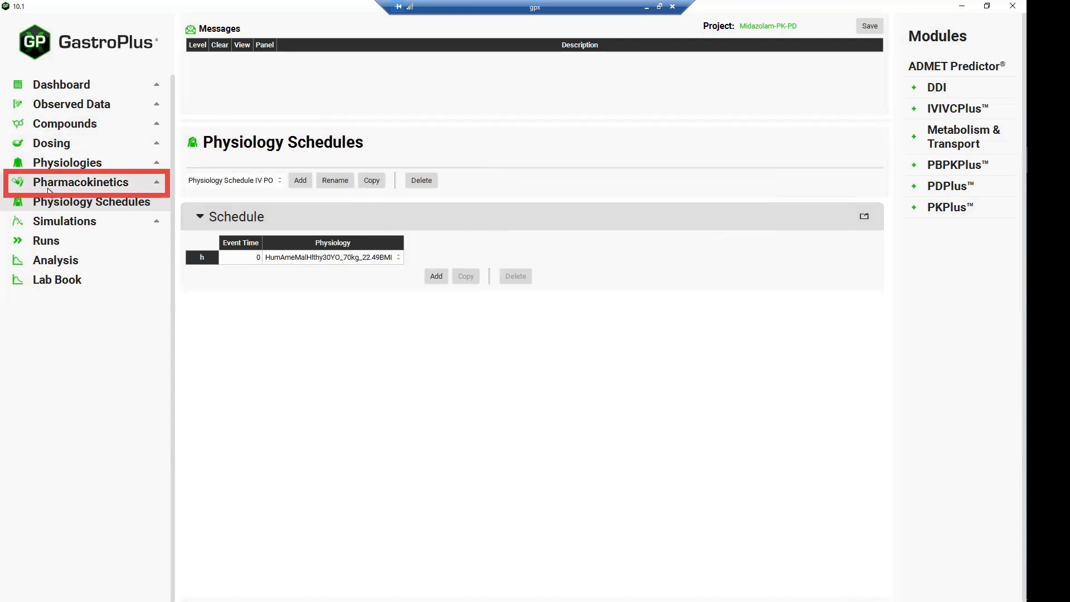
- Delete the Midazolam in silico HumanFasted physiology from the project
click(81, 166)
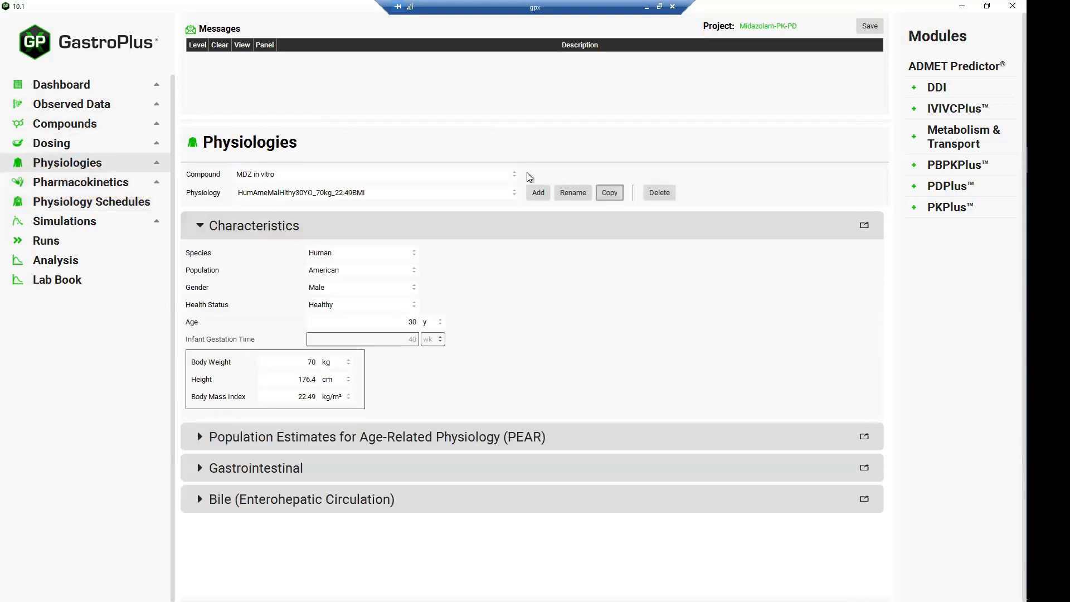
click(511, 195)
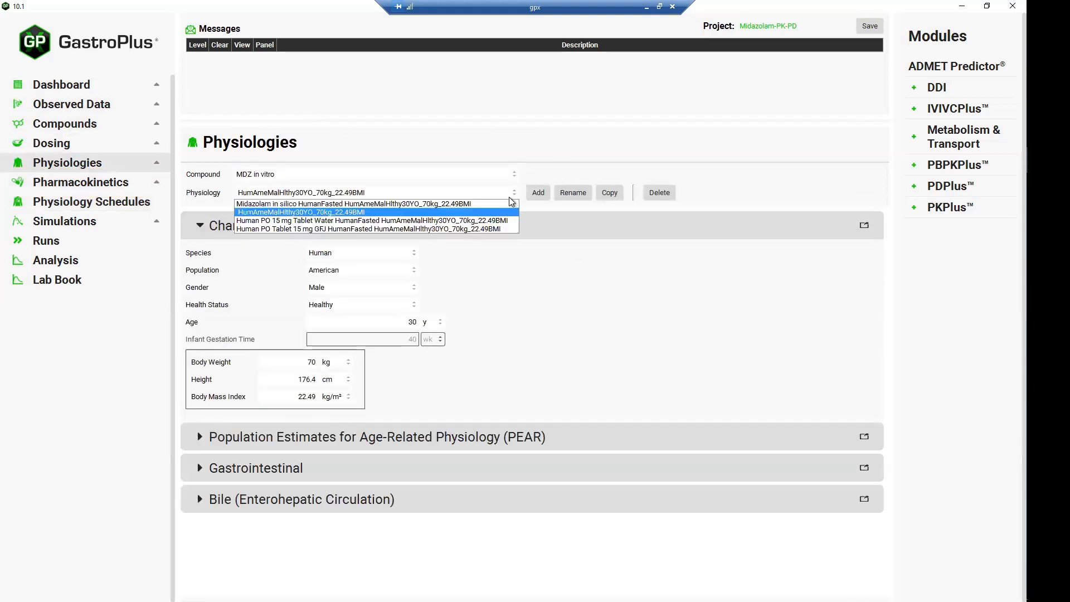
click(452, 205)
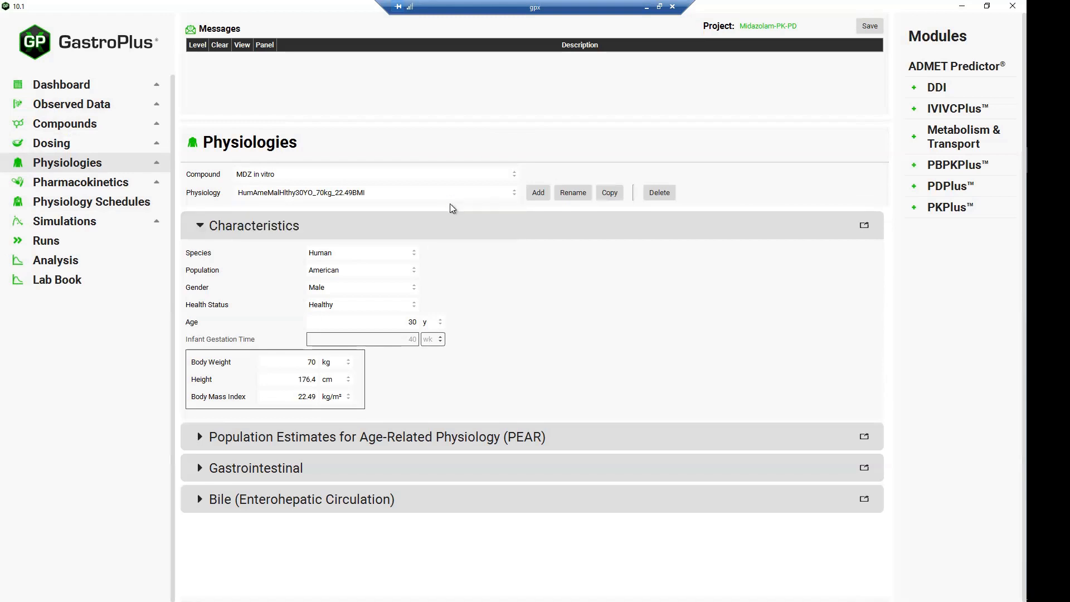
click(659, 195)
click(880, 256)
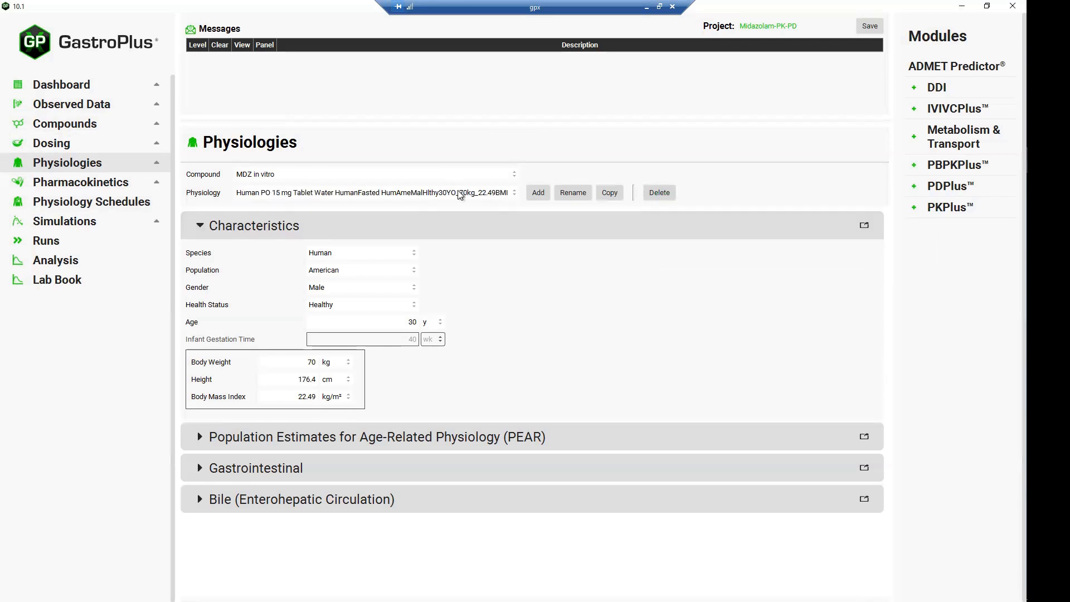
- Delete the Human PO 15 mg Tablet Water and Human PO Tablet 15 mg GFJ HumanFasted physiologies
click(659, 195)
click(885, 254)
click(647, 199)
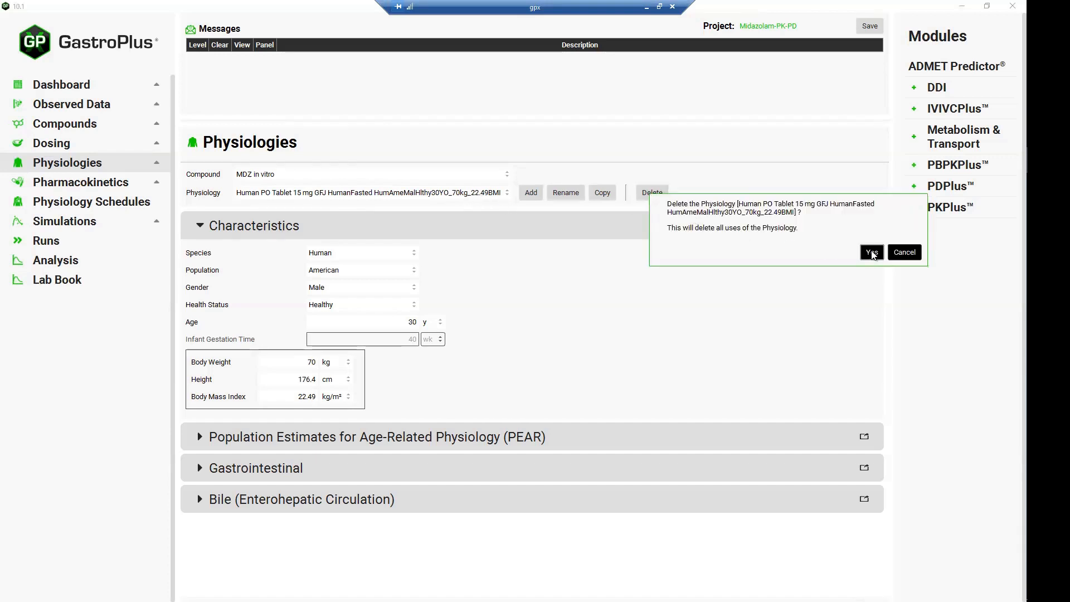
click(873, 253)
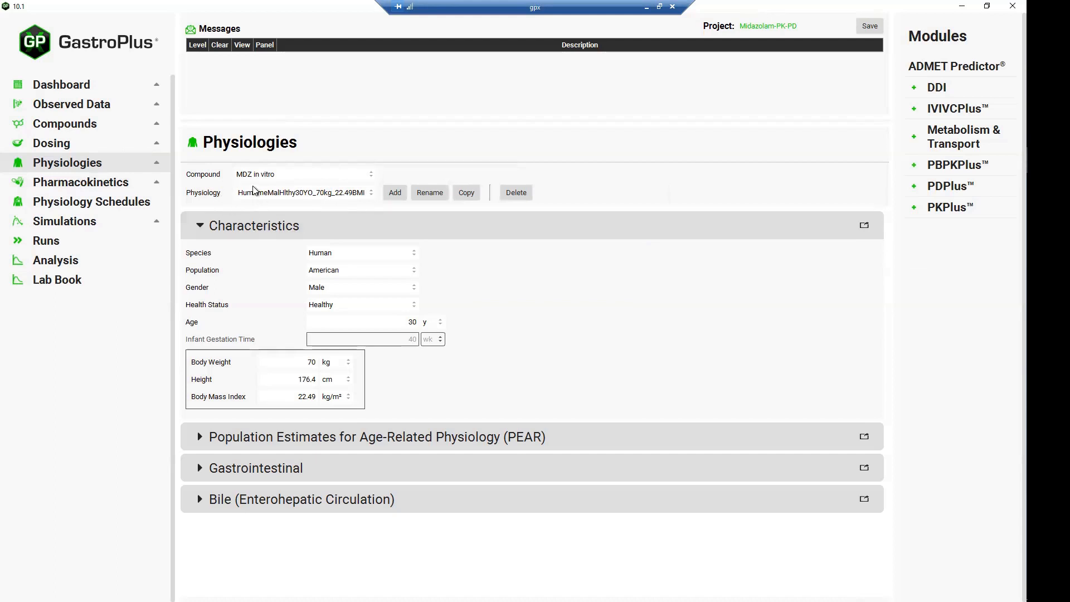
- Delete the Human PO Tablet 15 mg GFJ Dose Schedule and the Midazolam in silico Dose Schedule
click(60, 143)
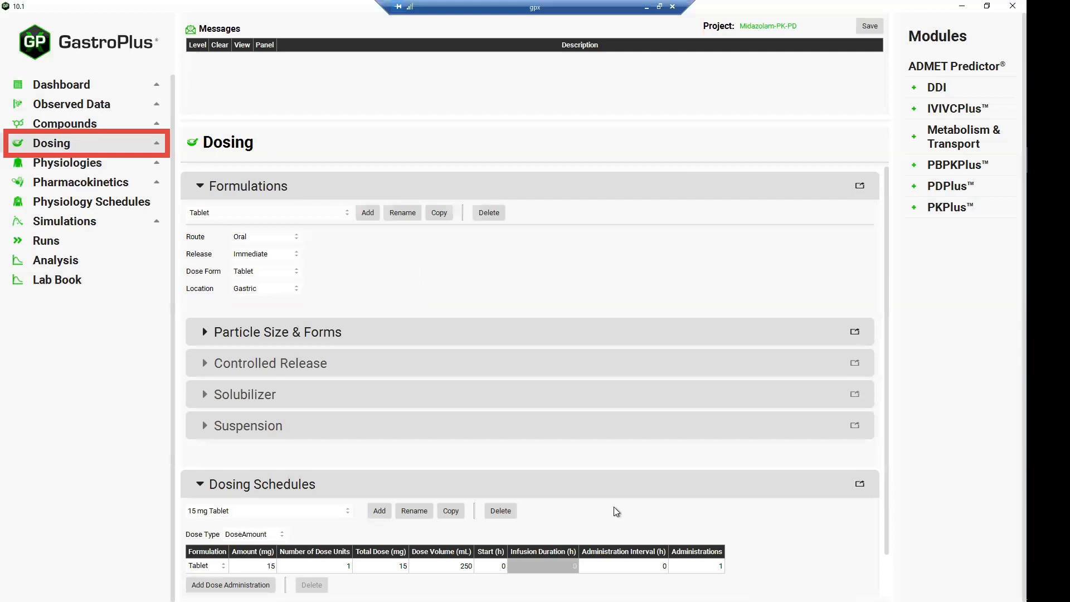
click(343, 516)
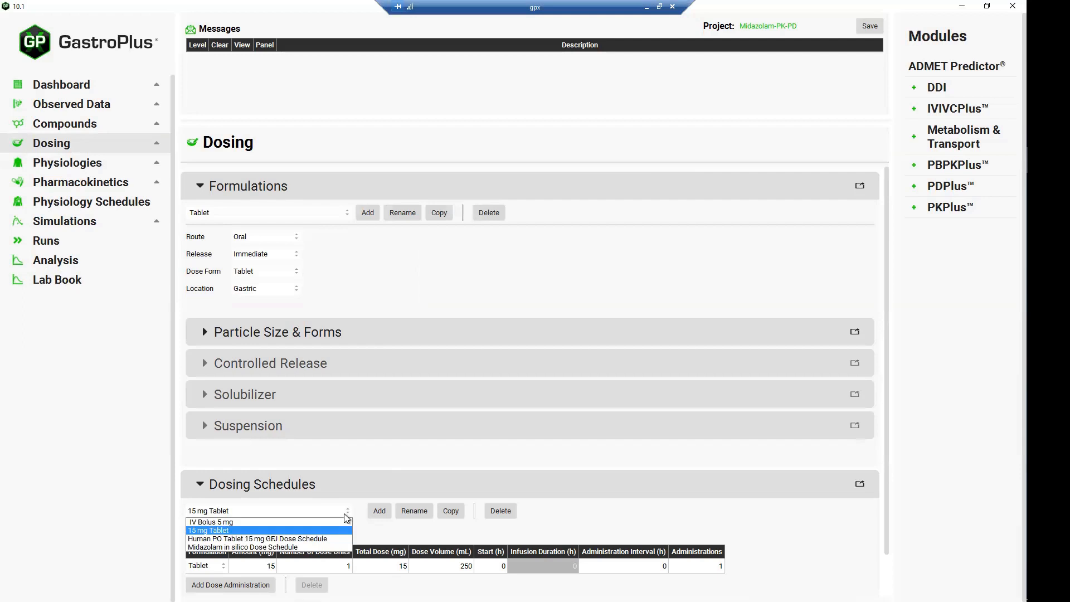
click(273, 540)
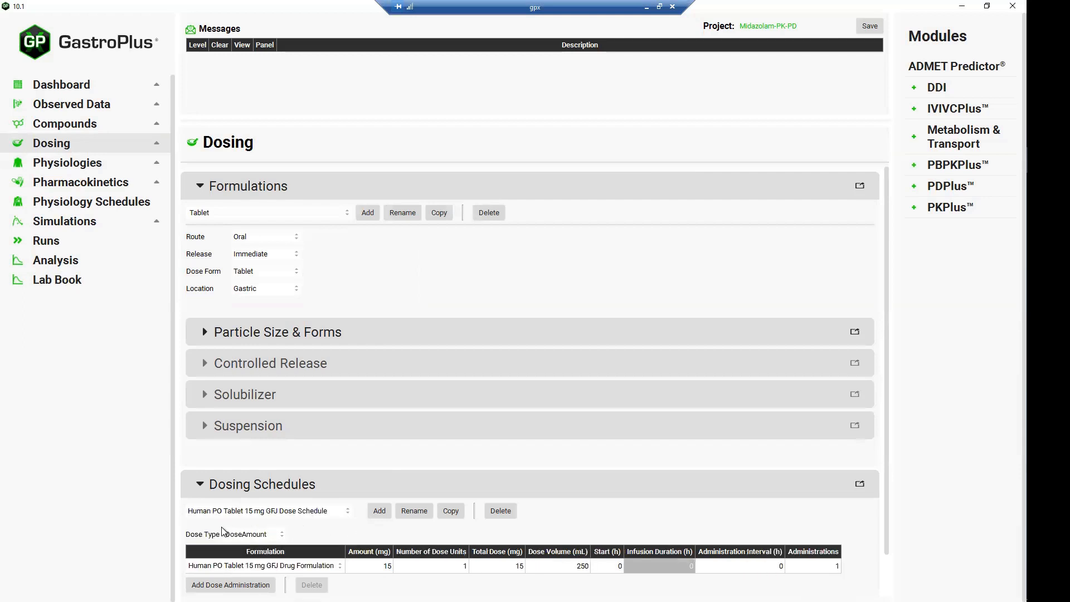
click(504, 510)
click(715, 494)
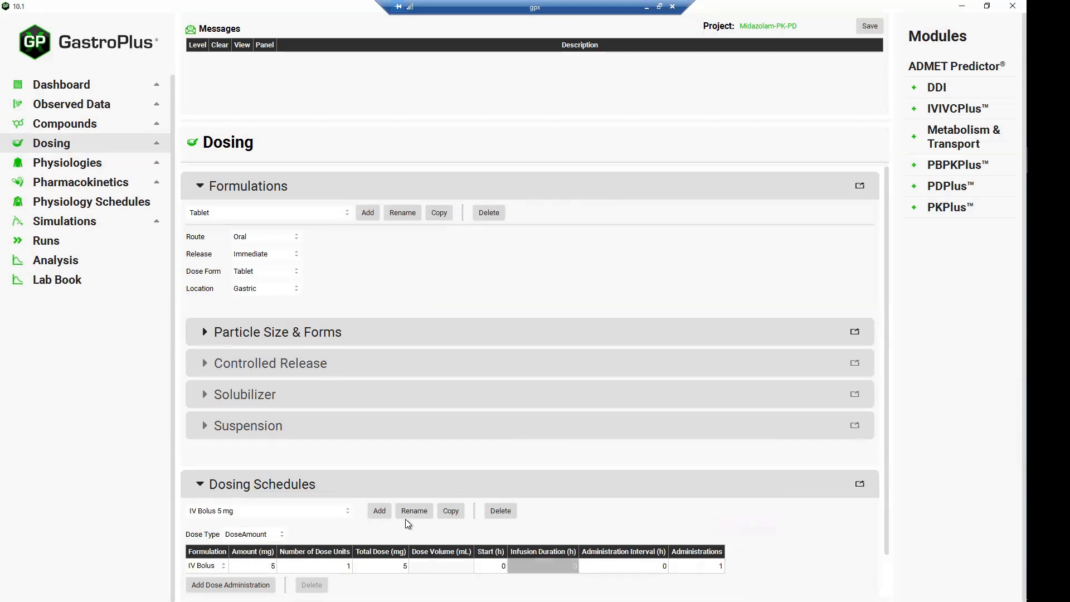
click(346, 513)
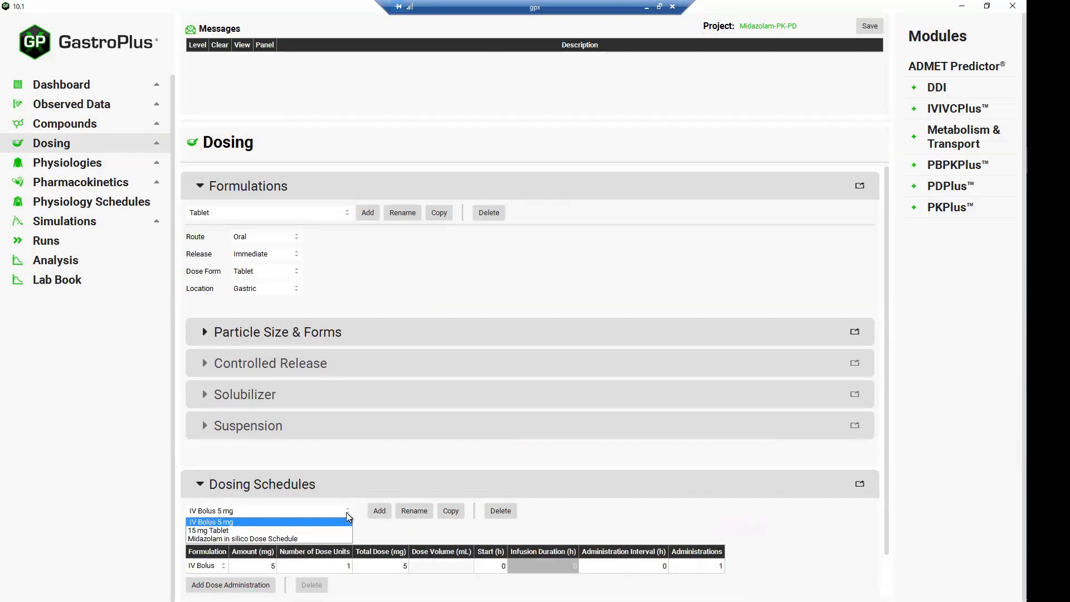
click(286, 540)
click(485, 511)
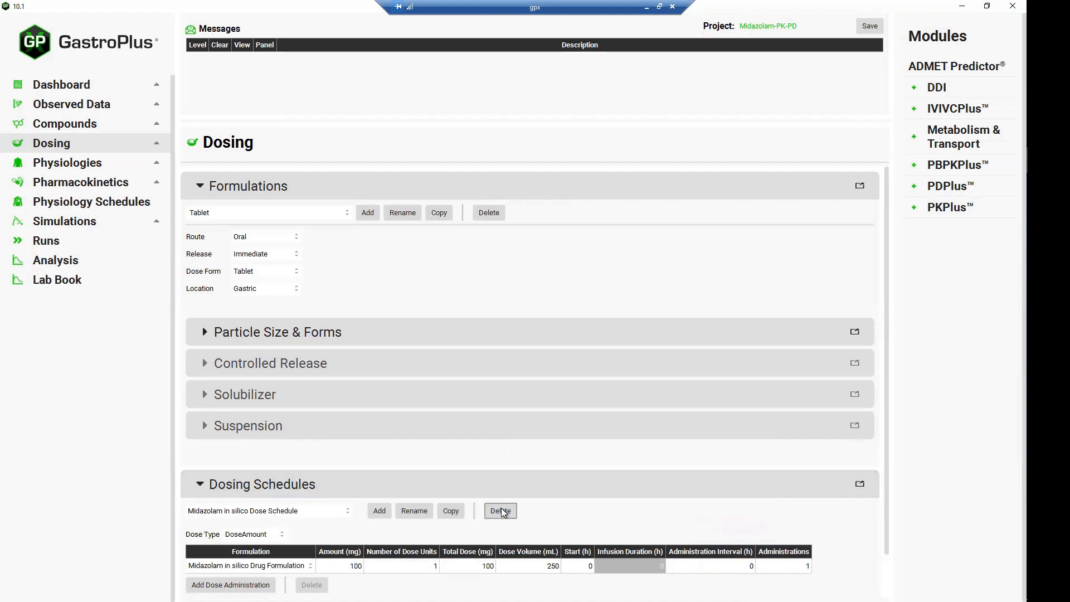
click(678, 477)
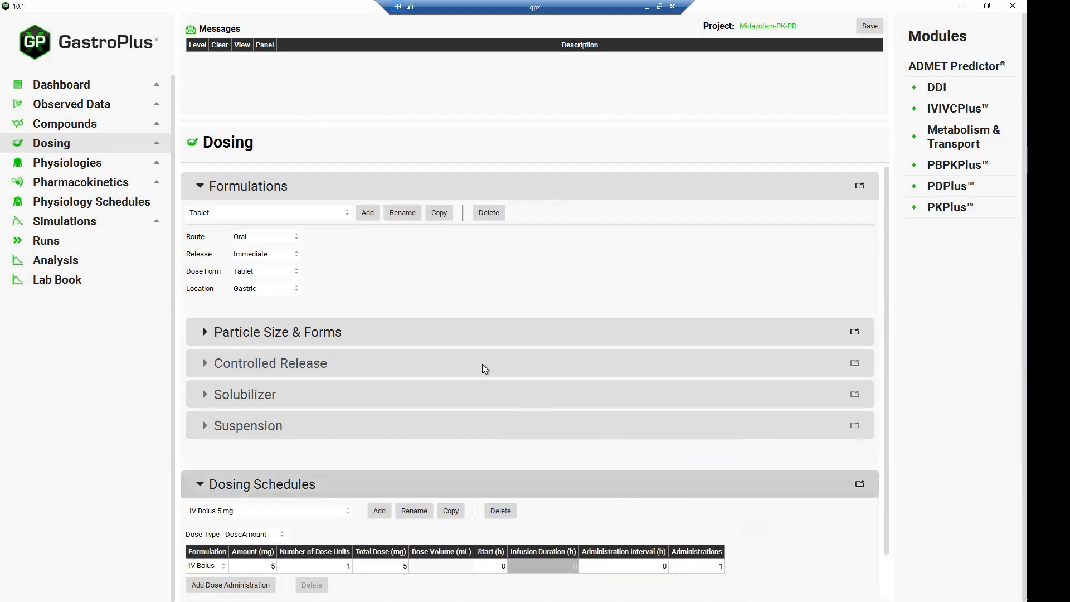
- Delete the Human PO Tablet 15 mg GFJ and Midazolam in silico drug formulations
click(349, 213)
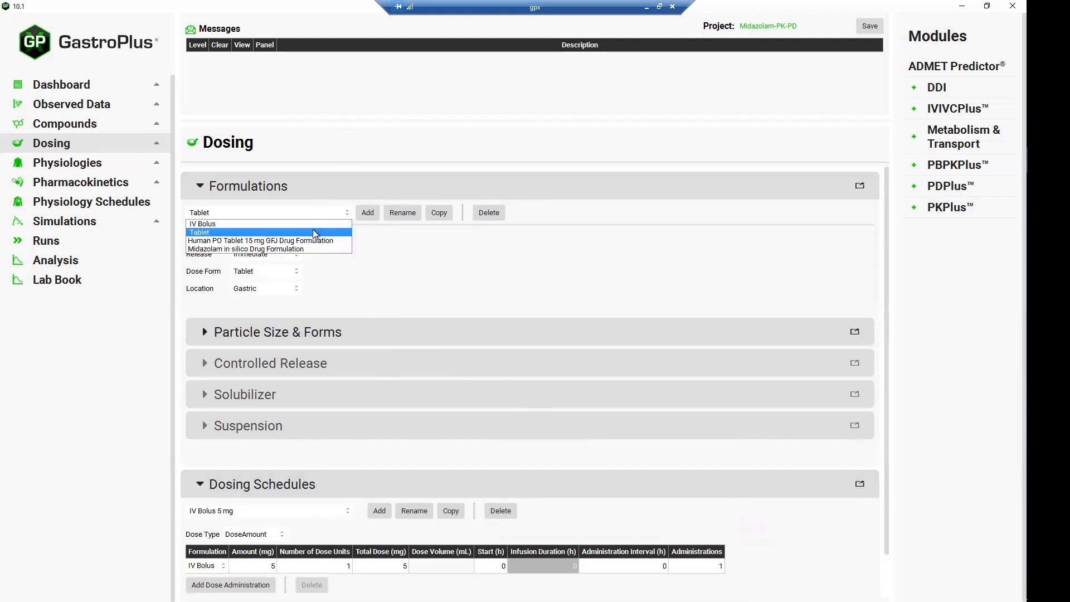
click(289, 239)
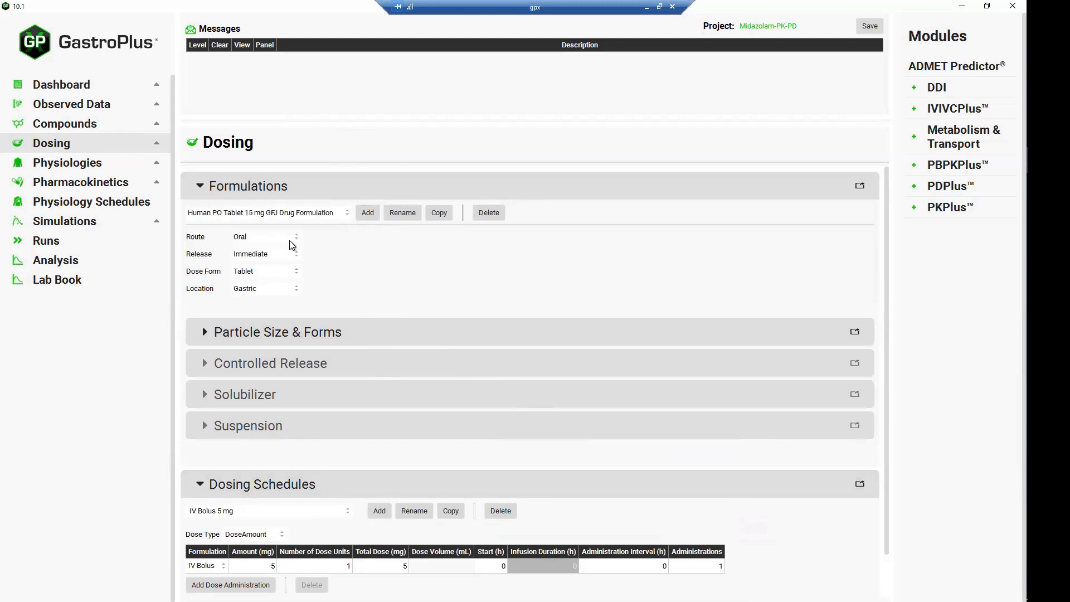
click(490, 212)
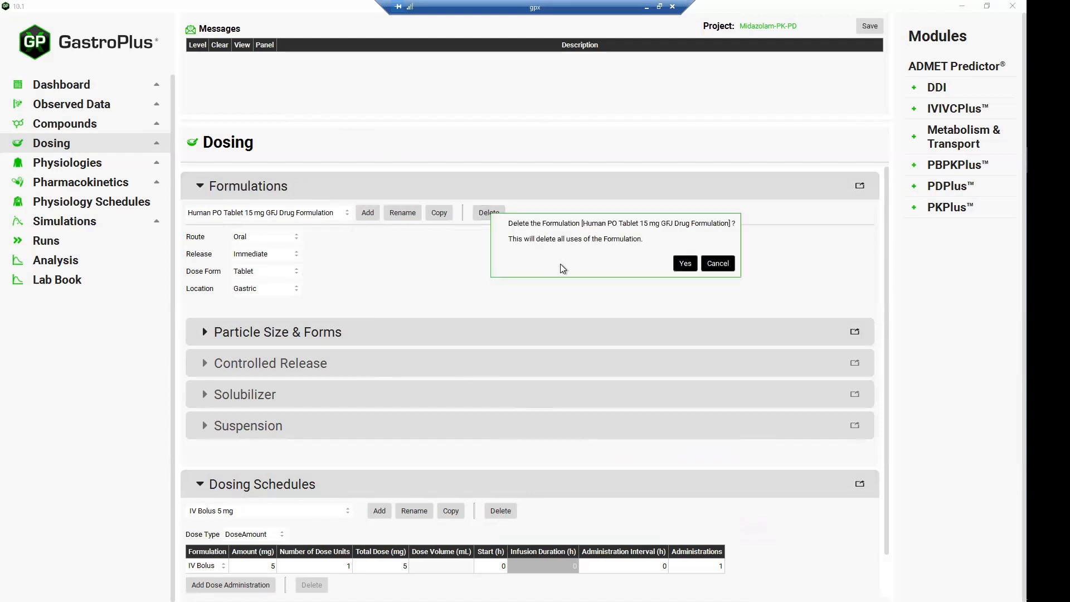
click(684, 263)
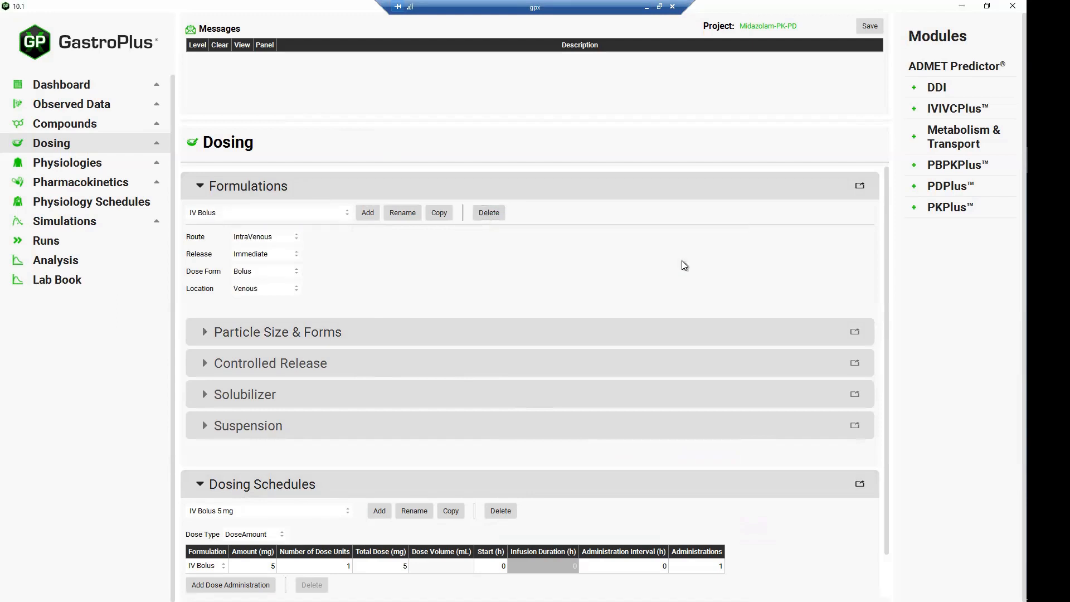
click(347, 214)
click(261, 241)
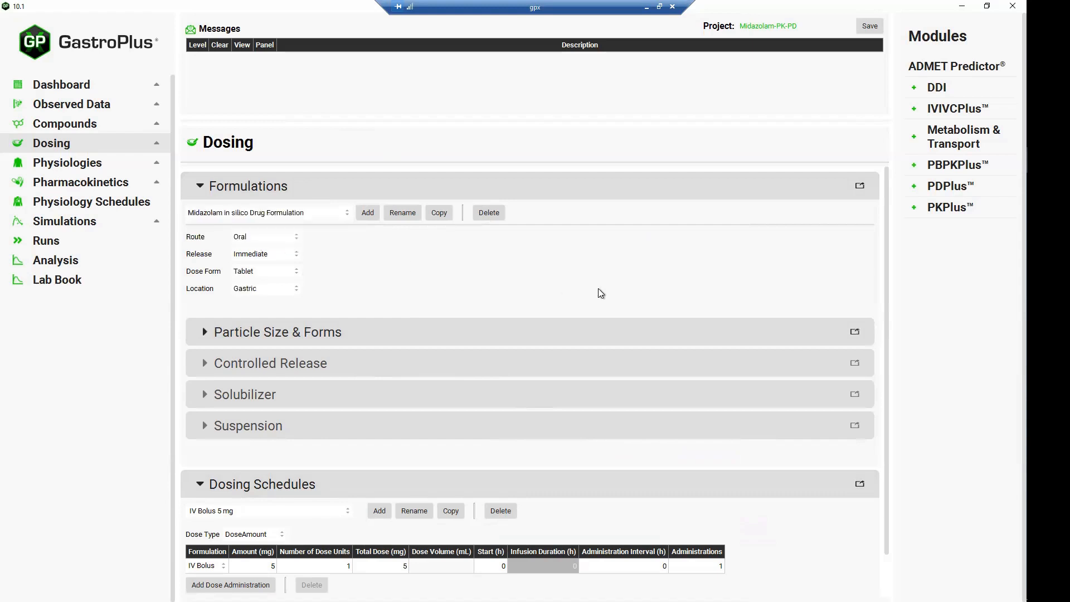
click(489, 214)
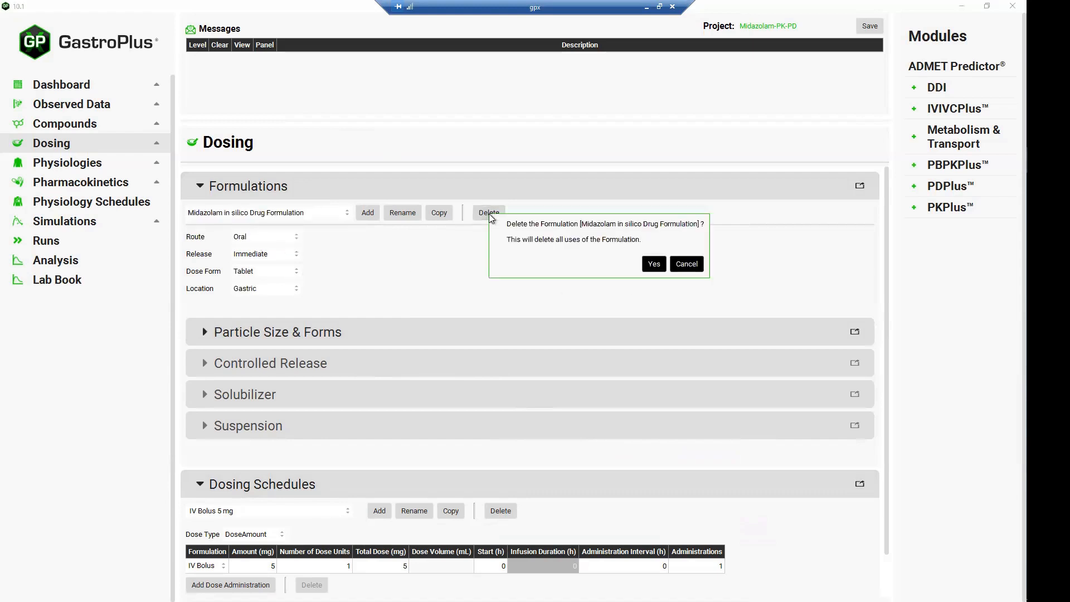
click(654, 264)
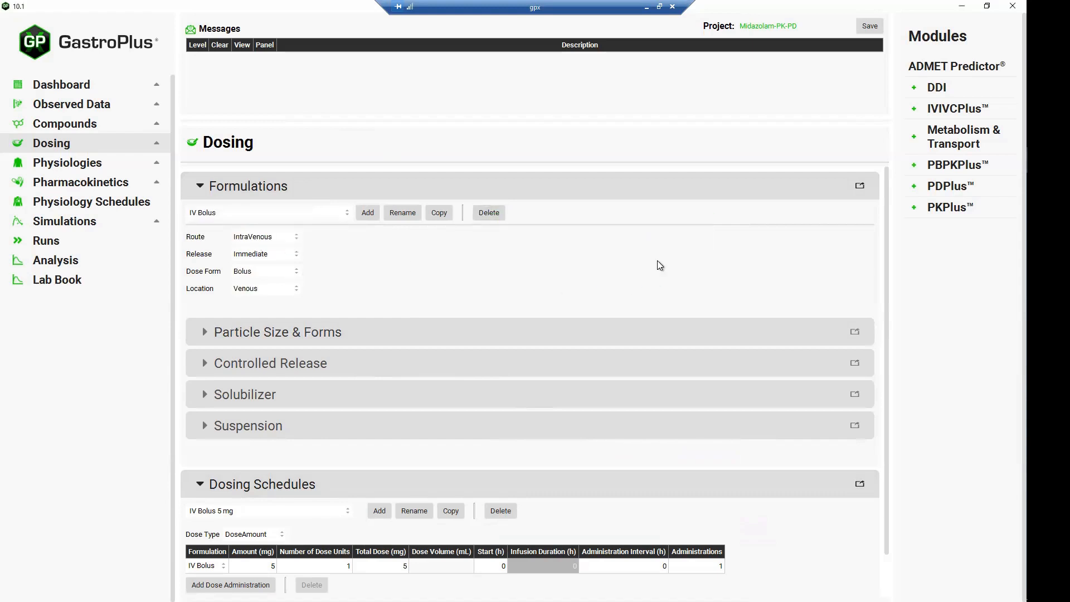
- Review the list of compounds, keeping MDZ in vitro selected, and save the project
click(65, 123)
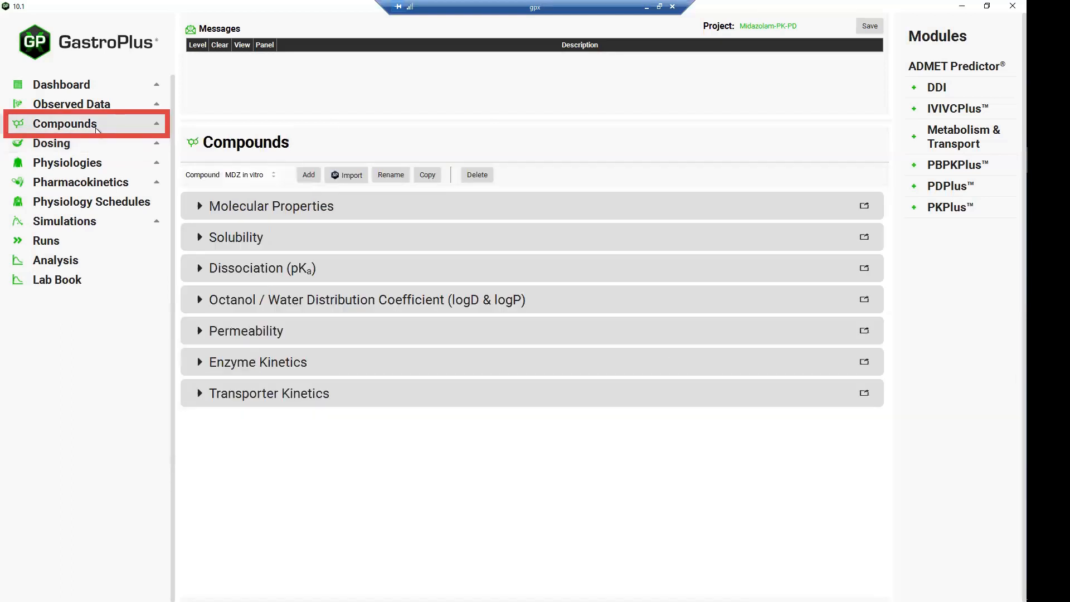
click(274, 175)
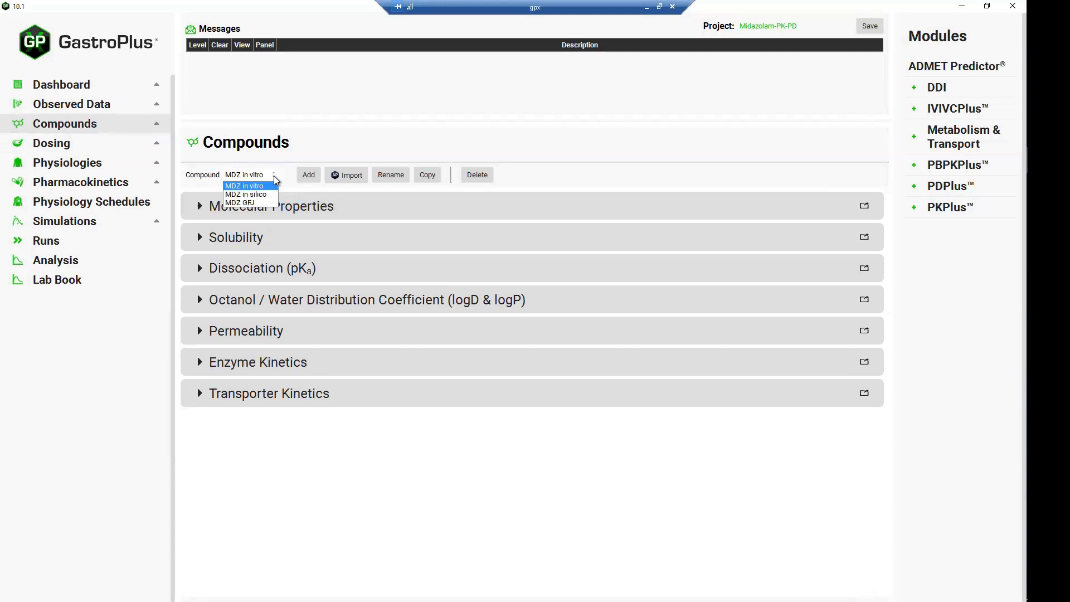
click(273, 177)
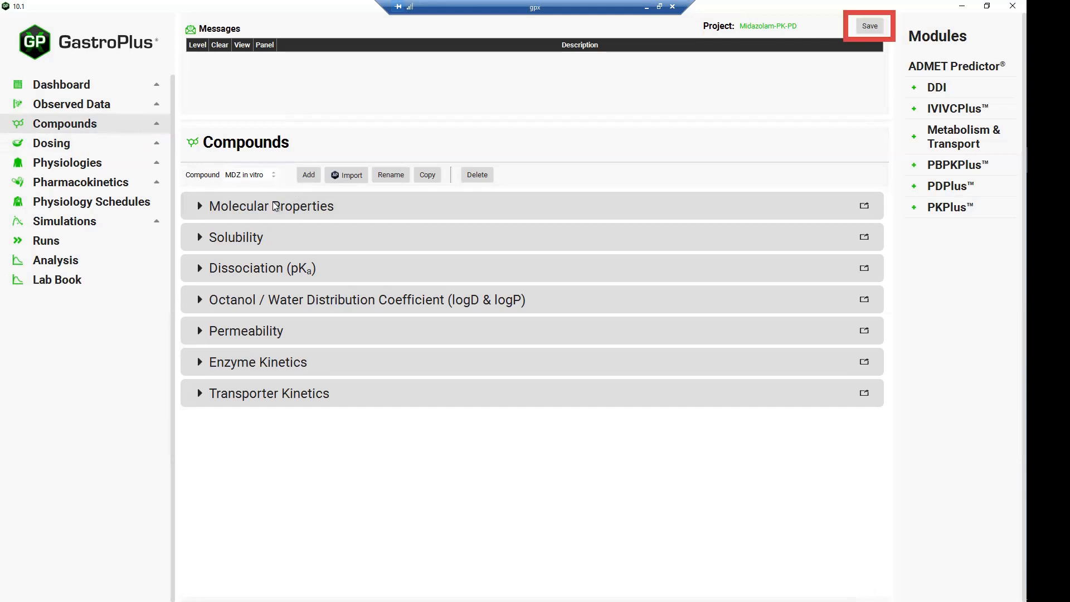
click(860, 23)
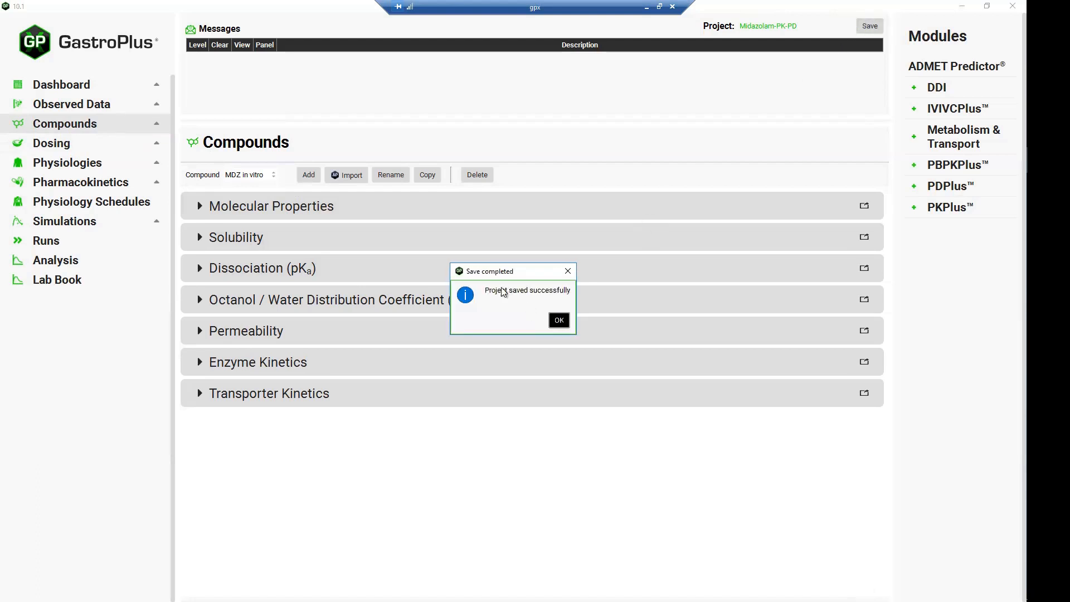
click(559, 320)
- Run the Legacy Import Batch Run with all three simulations and hide the Human IV Bolus 5 mg Simulation in the CpTime plot
click(39, 245)
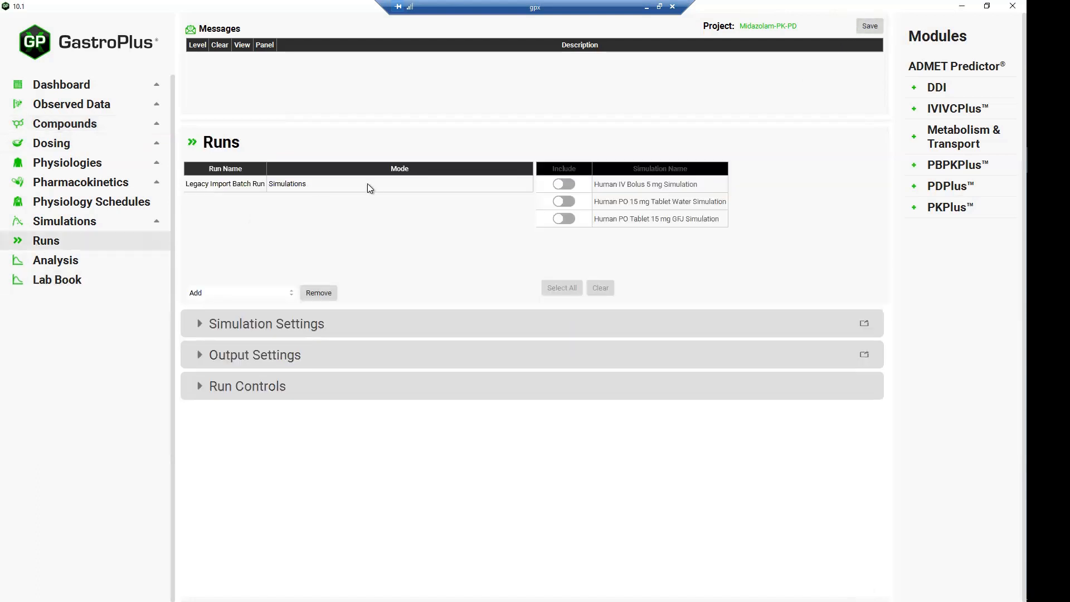
click(366, 185)
click(564, 218)
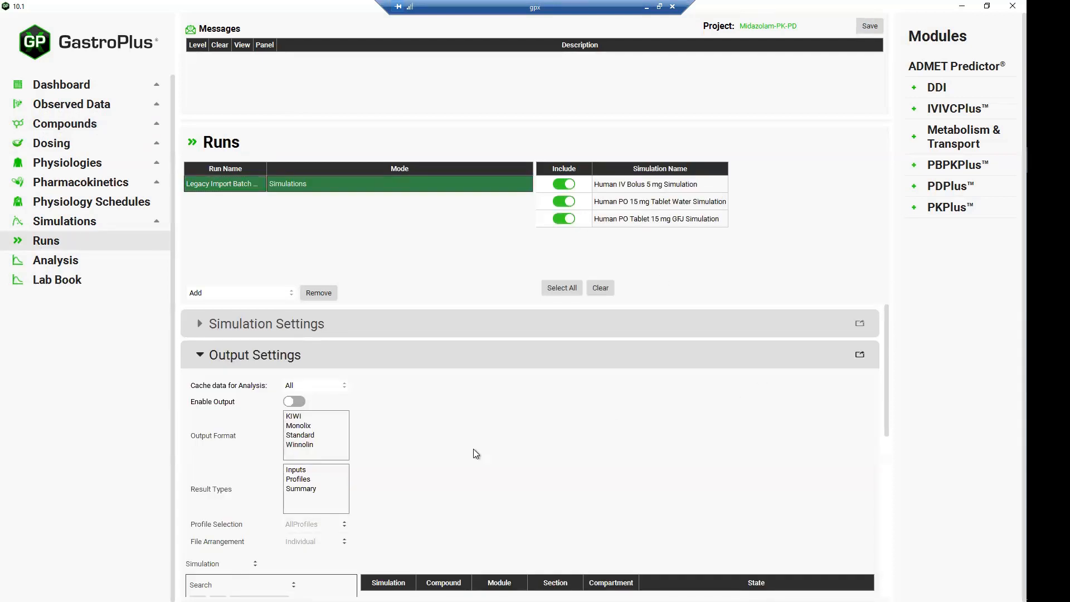
scroll(473, 450, down, 5)
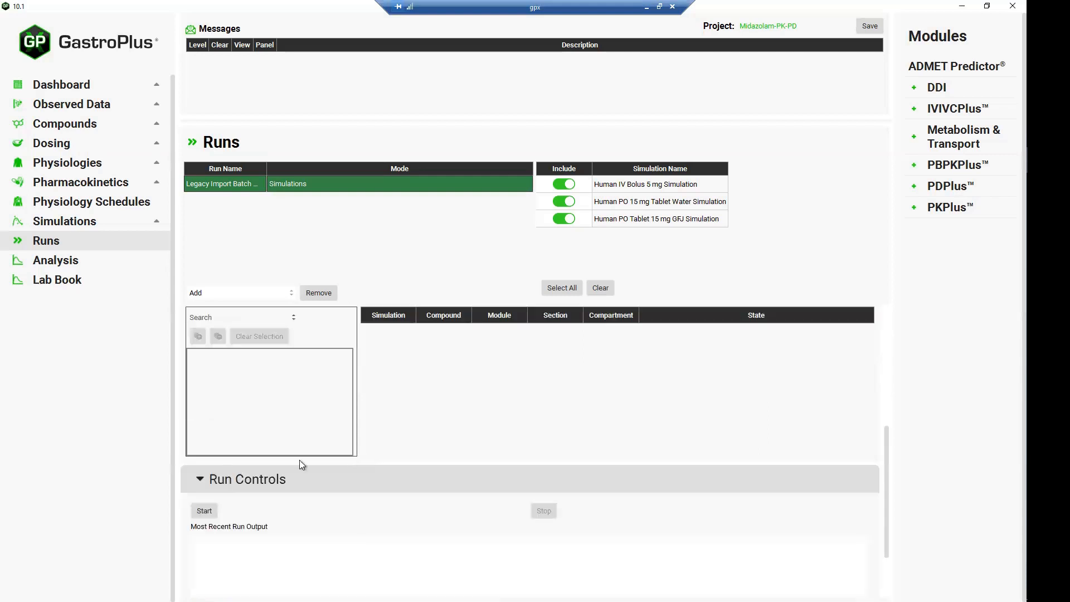
click(204, 478)
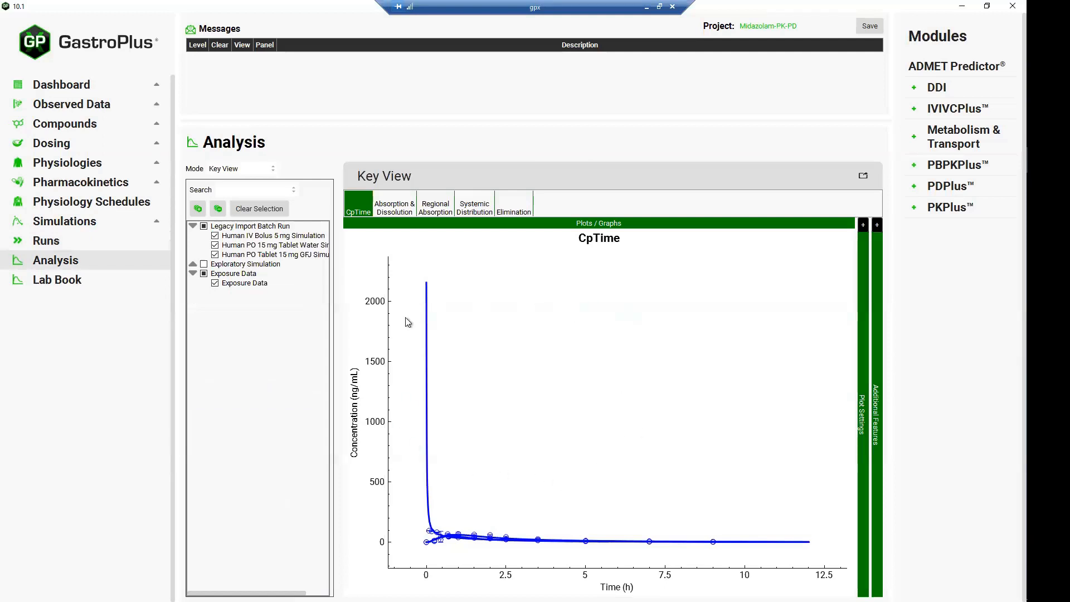
click(215, 236)
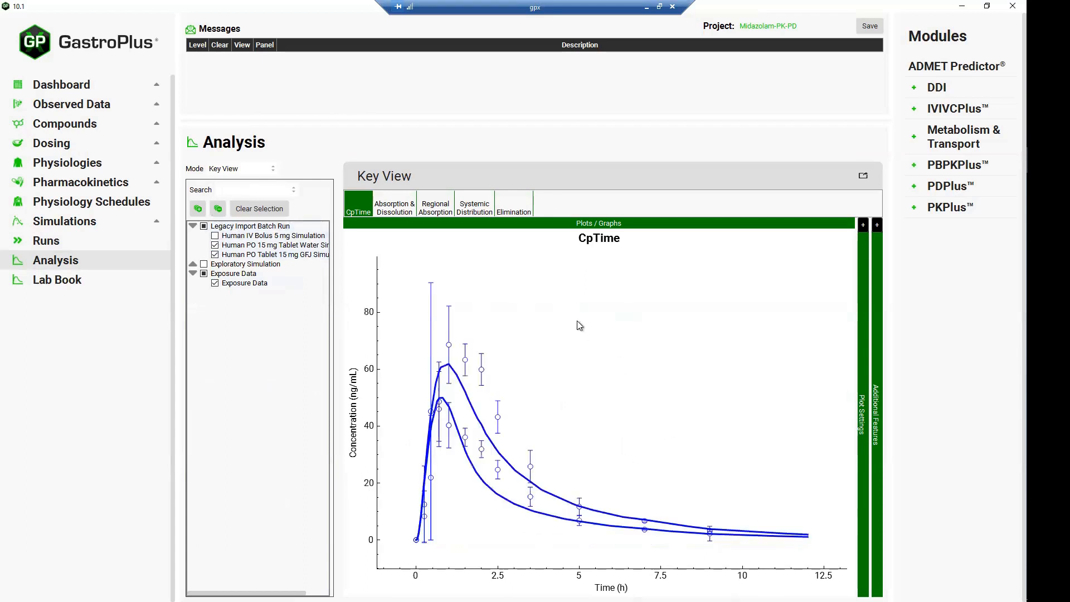